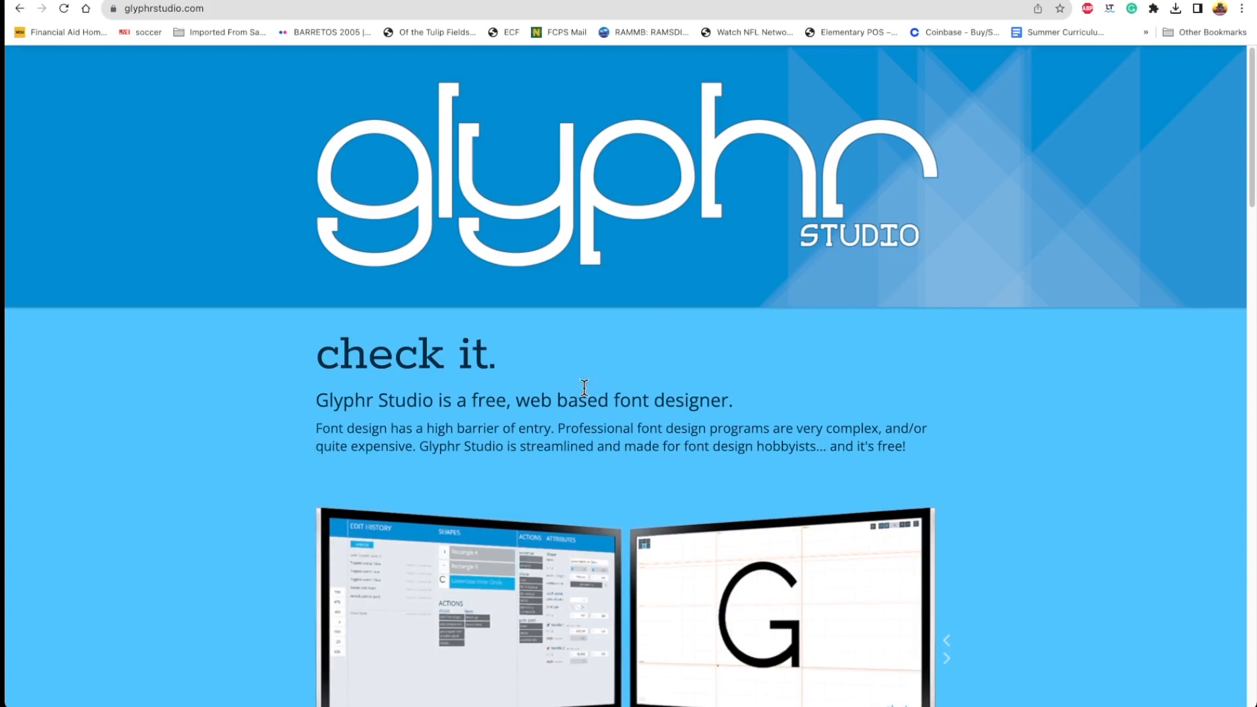
Find the Glyphr Studio Online link in the site's "try it out" section and open the font editor
{"action": "scroll", "coordinate": [734, 354], "scroll_direction": "down", "scroll_amount": 12}
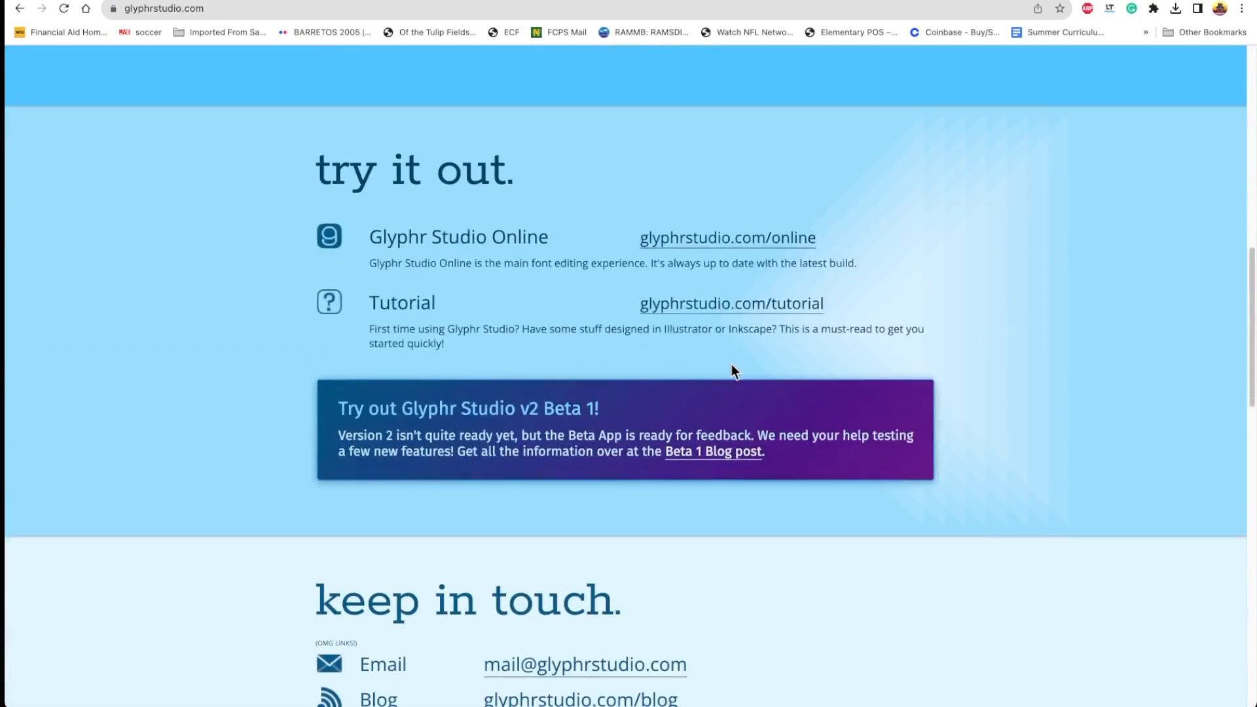
{"action": "scroll", "coordinate": [584, 220], "scroll_direction": "down", "scroll_amount": 1}
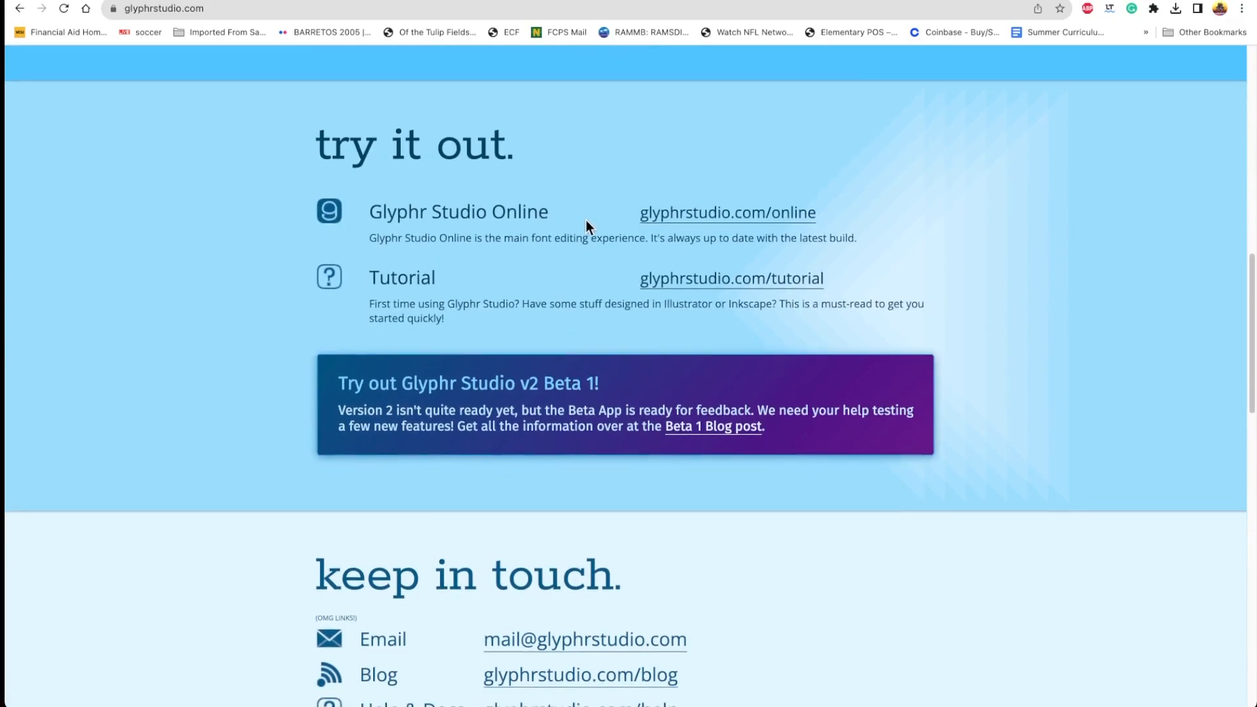
{"action": "left_click", "coordinate": [204, 8]}
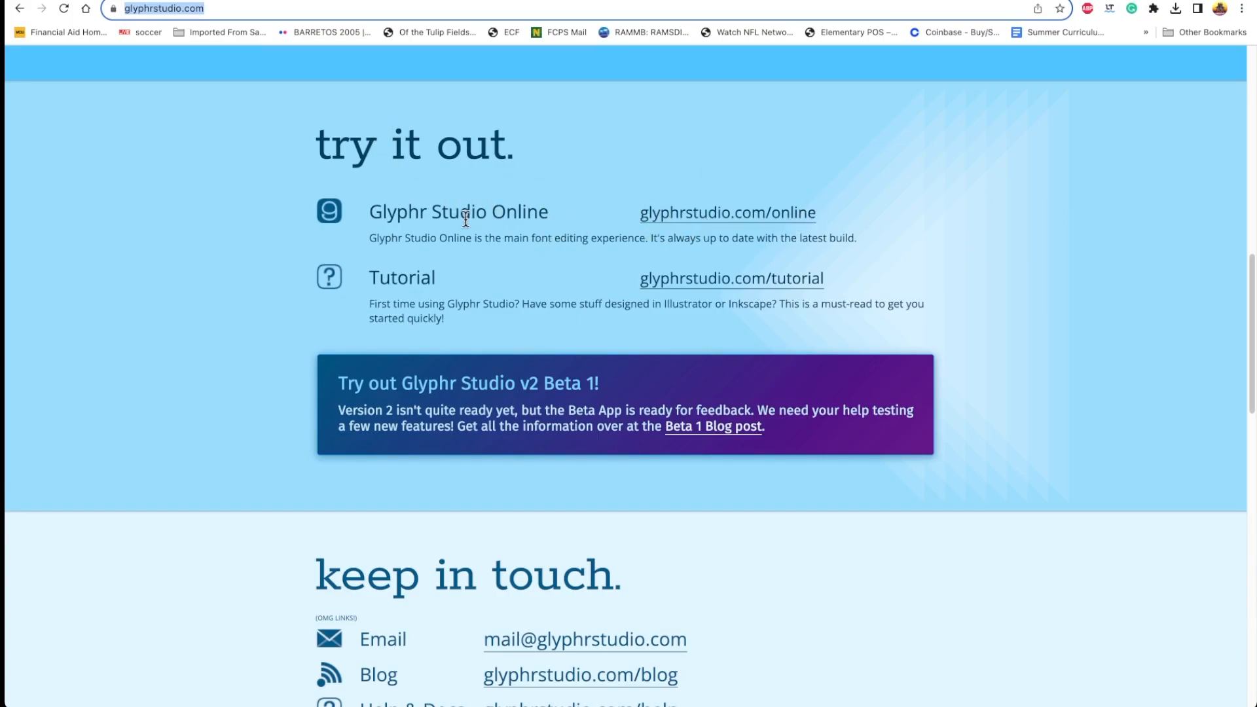
{"action": "scroll", "coordinate": [615, 324], "scroll_direction": "down", "scroll_amount": 3}
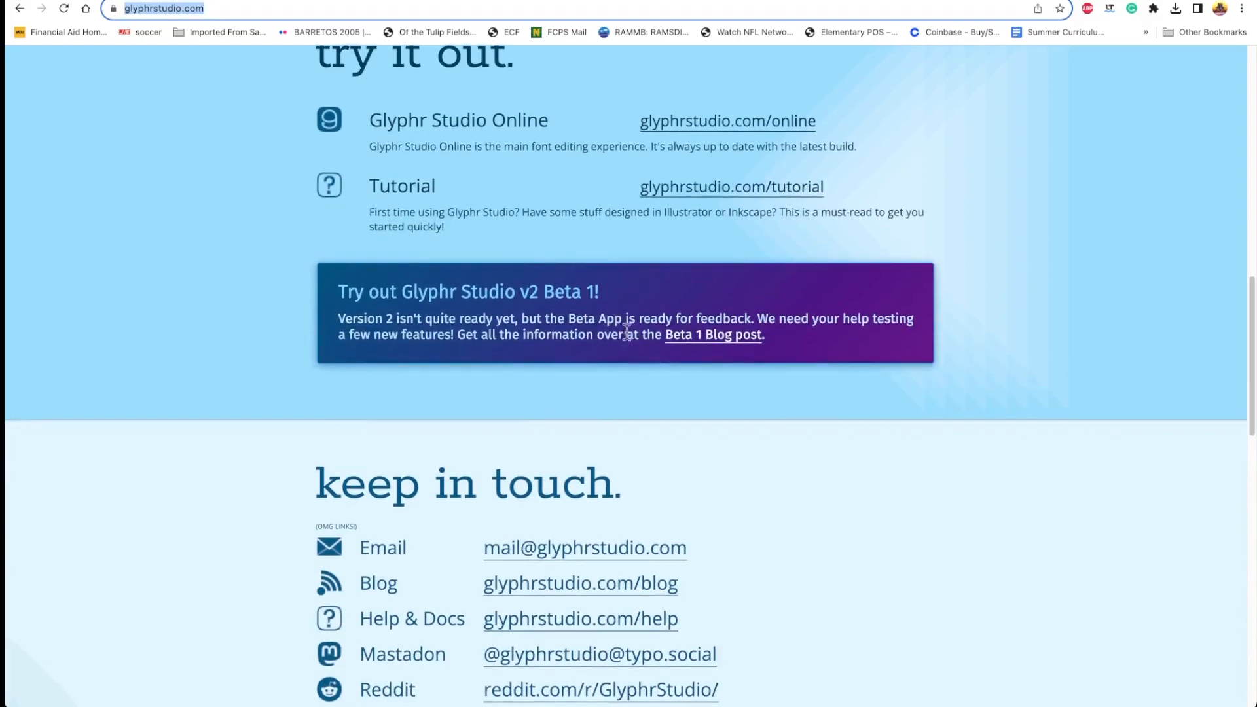
{"action": "scroll", "coordinate": [693, 524], "scroll_direction": "down", "scroll_amount": 1}
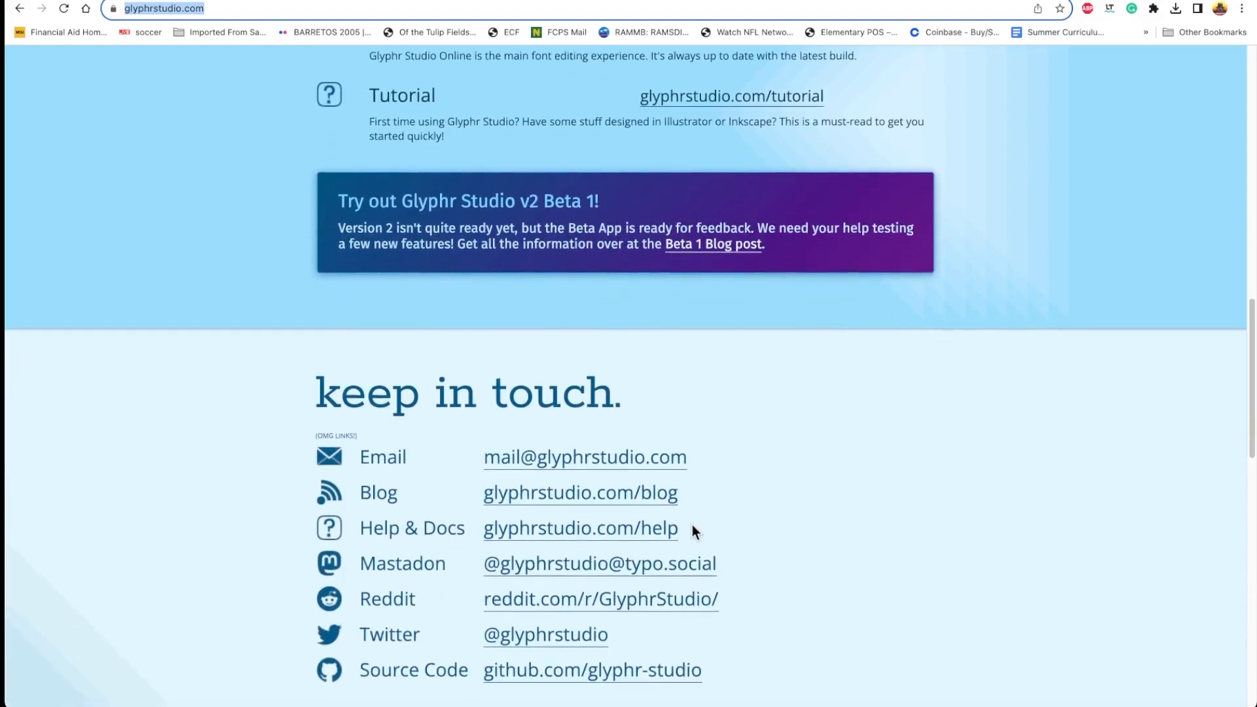
{"action": "scroll", "coordinate": [704, 521], "scroll_direction": "up", "scroll_amount": 10}
{"action": "scroll", "coordinate": [704, 496], "scroll_direction": "up", "scroll_amount": 5}
{"action": "scroll", "coordinate": [704, 493], "scroll_direction": "down", "scroll_amount": 7}
{"action": "scroll", "coordinate": [701, 488], "scroll_direction": "down", "scroll_amount": 5}
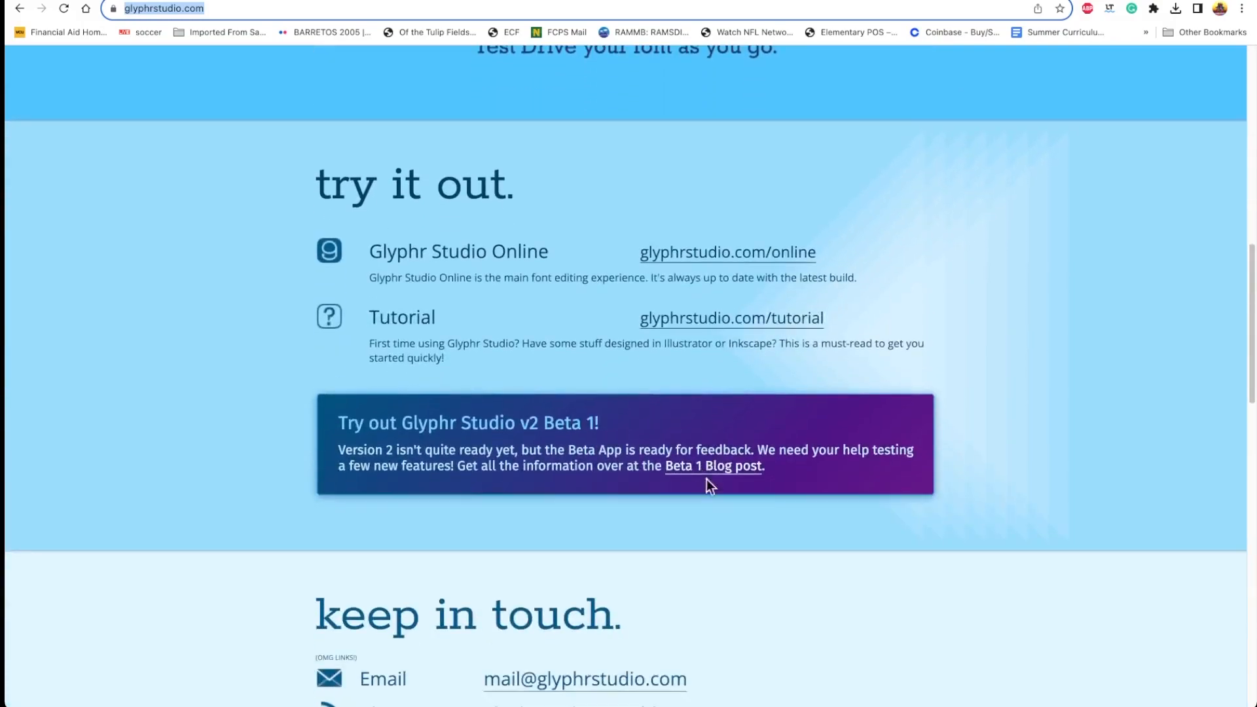
{"action": "left_click", "coordinate": [711, 266]}
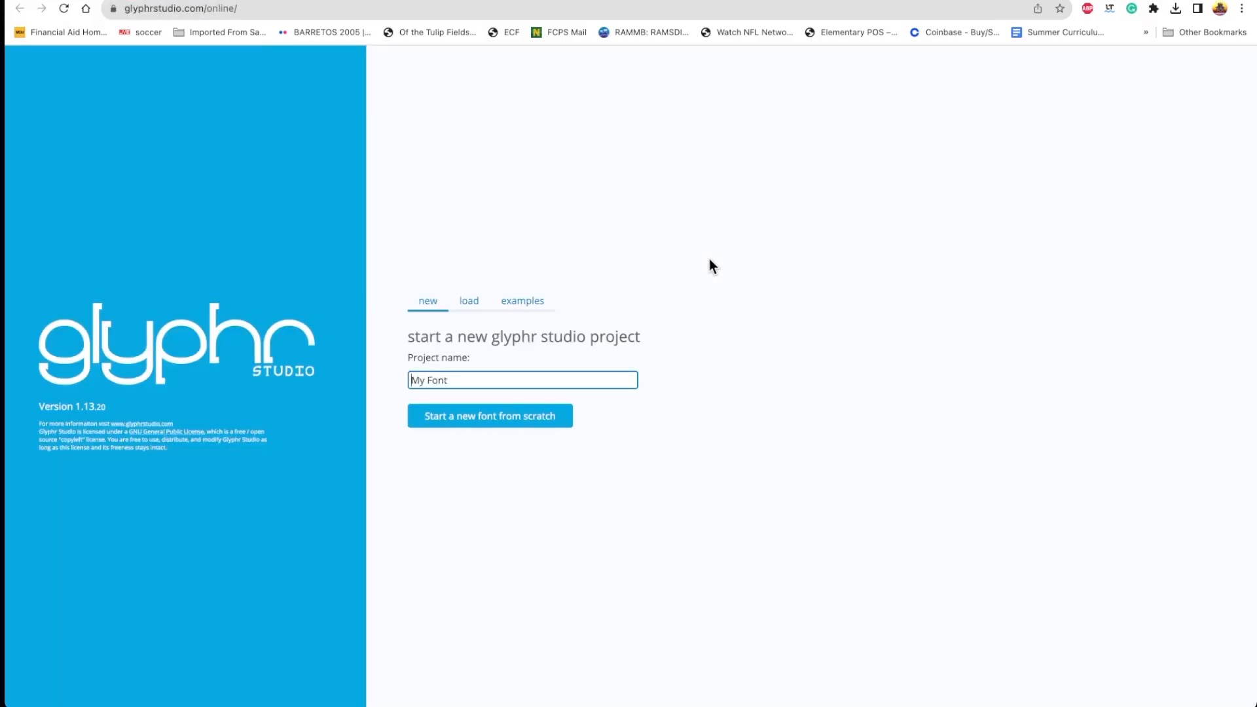
Name the new project SUPERFONT 2023 and start a new font from scratch
{"action": "triple_click", "coordinate": [451, 377]}
{"action": "type", "text": "SUO"}
{"action": "key", "text": "BackSpace"}
{"action": "type", "text": "PERFONT 2023"}
{"action": "left_click", "coordinate": [492, 419]}
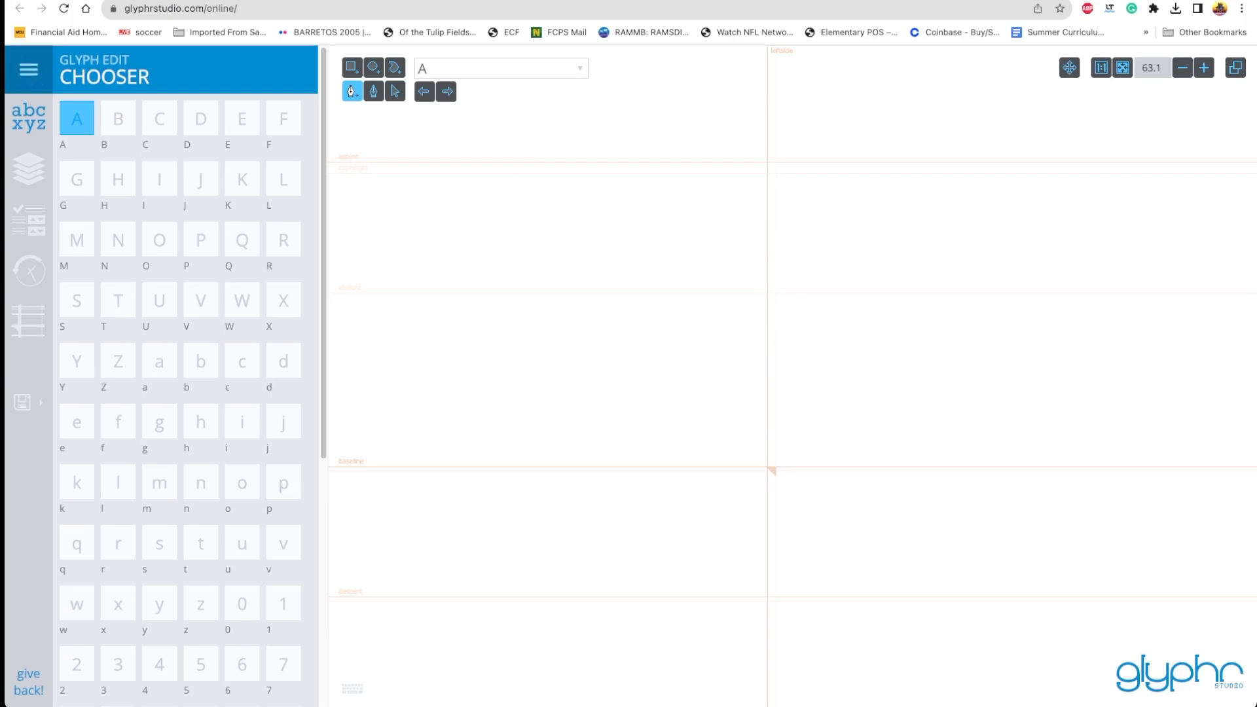
Look through the available characters in the glyph chooser and examine the empty edit canvas for capital A
{"action": "left_click_drag", "start_coordinate": [1253, 279], "coordinate": [1256, 279]}
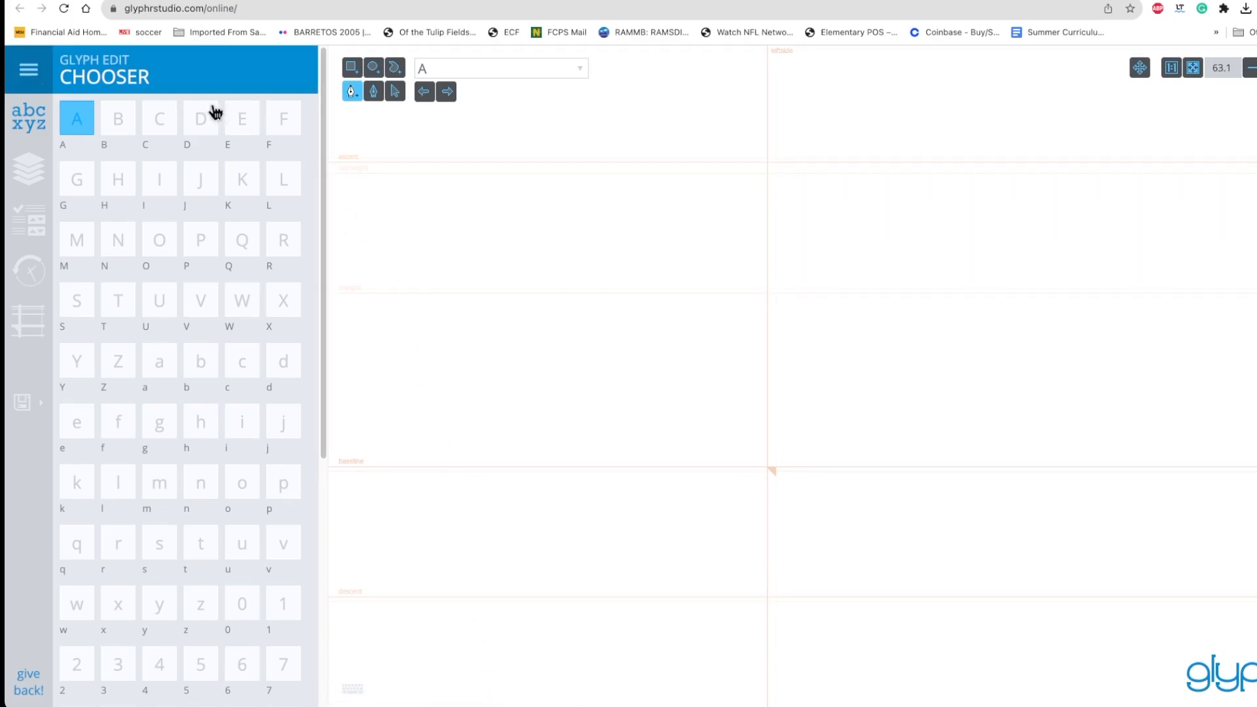
{"action": "scroll", "coordinate": [190, 386], "scroll_direction": "down", "scroll_amount": 6}
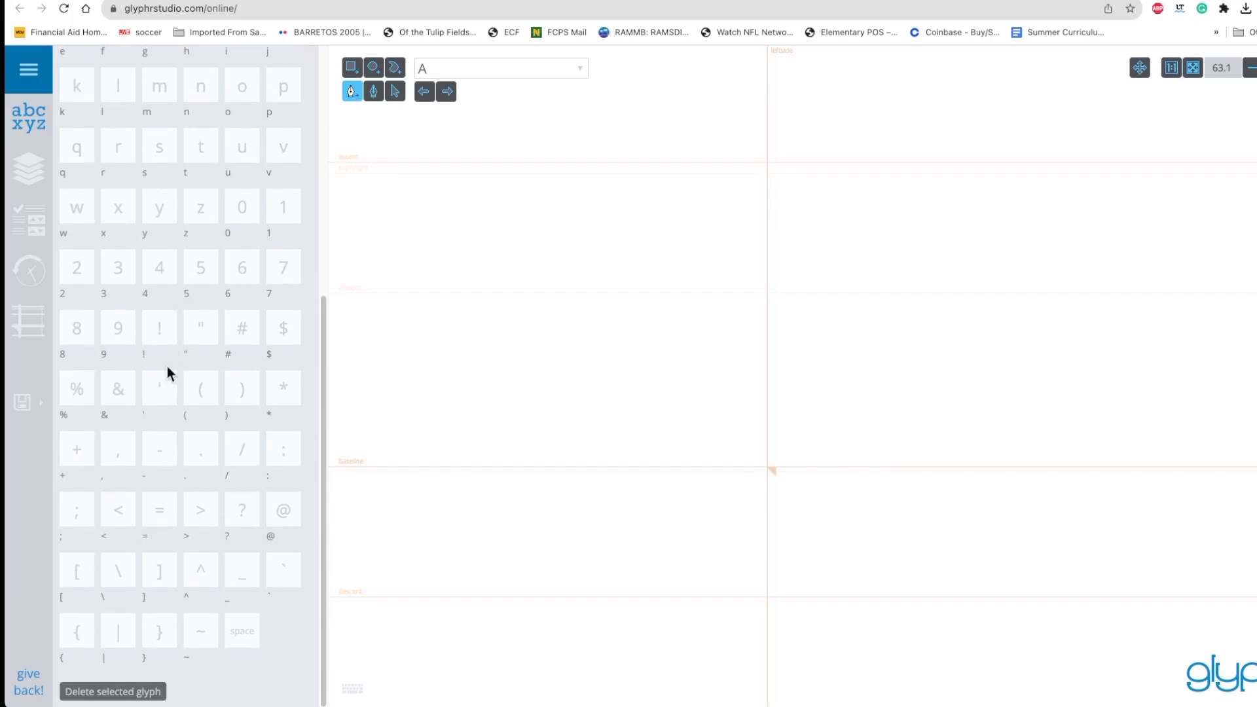
{"action": "scroll", "coordinate": [169, 374], "scroll_direction": "up", "scroll_amount": 6}
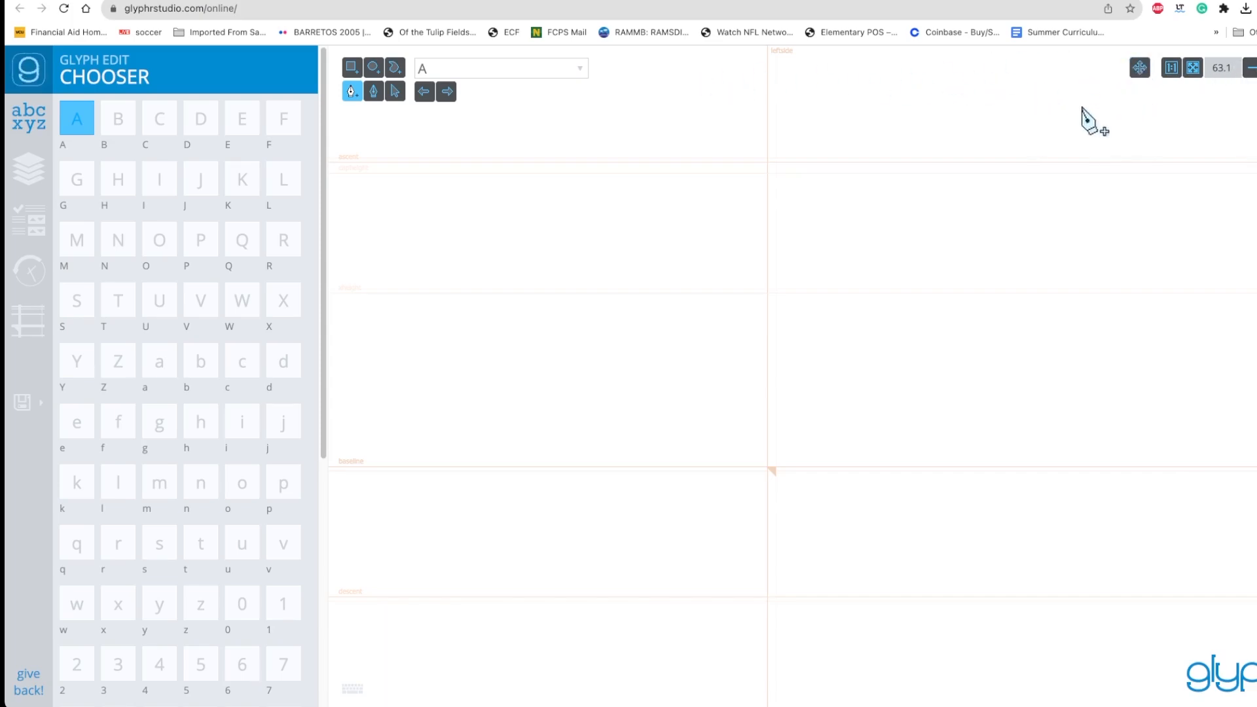
{"action": "left_click", "coordinate": [1140, 68]}
{"action": "left_click_drag", "start_coordinate": [893, 165], "coordinate": [724, 177]}
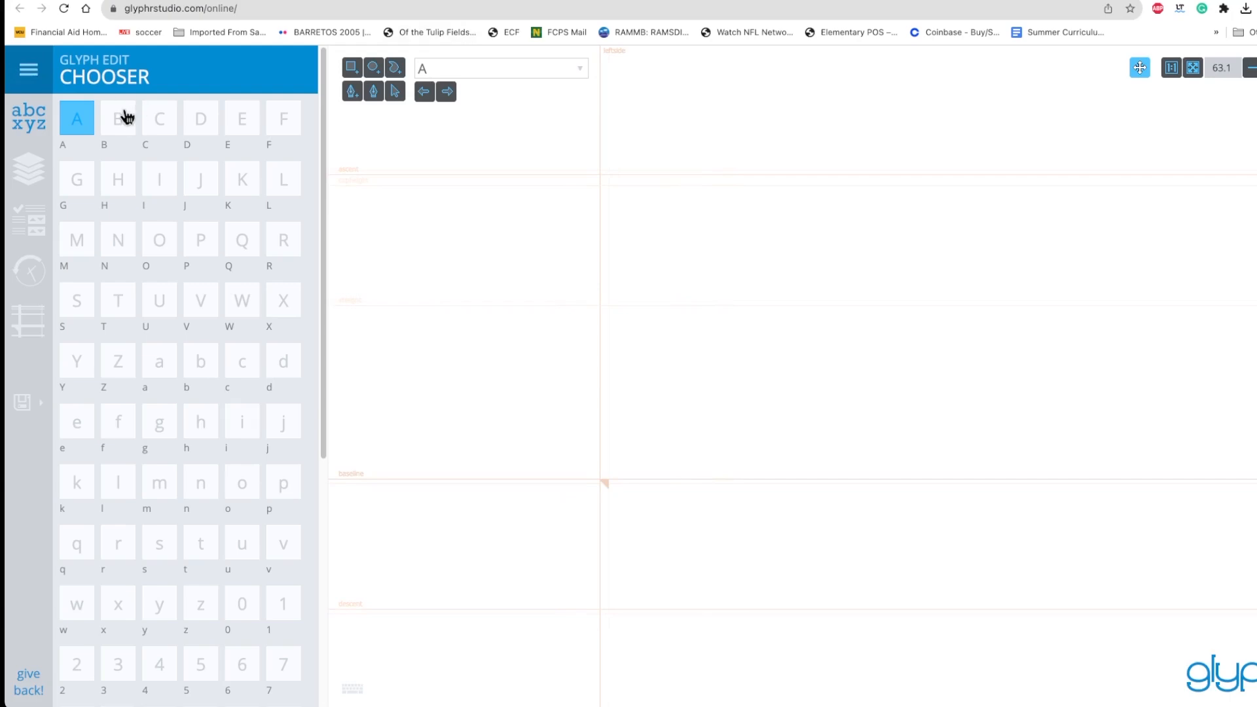
Open capital letters B and C in turn, return to B, and examine its empty edit canvas
{"action": "left_click", "coordinate": [124, 118]}
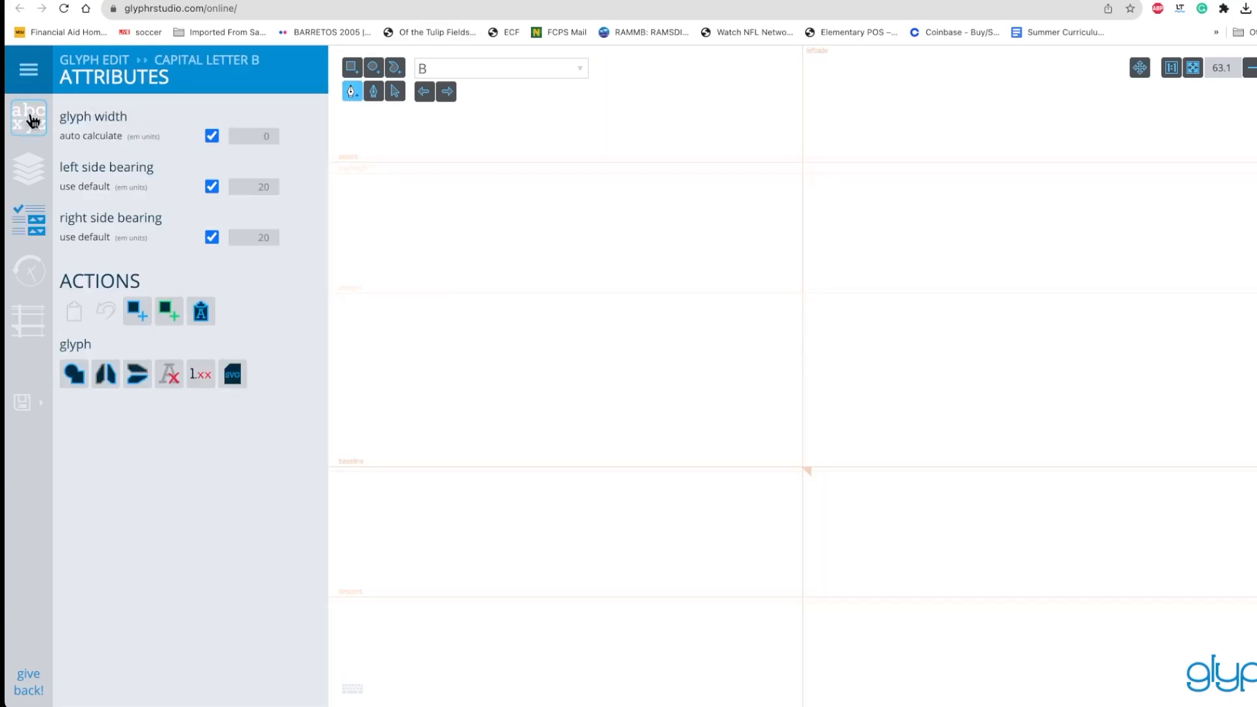
{"action": "left_click", "coordinate": [29, 118]}
{"action": "left_click", "coordinate": [169, 120]}
{"action": "left_click", "coordinate": [36, 115]}
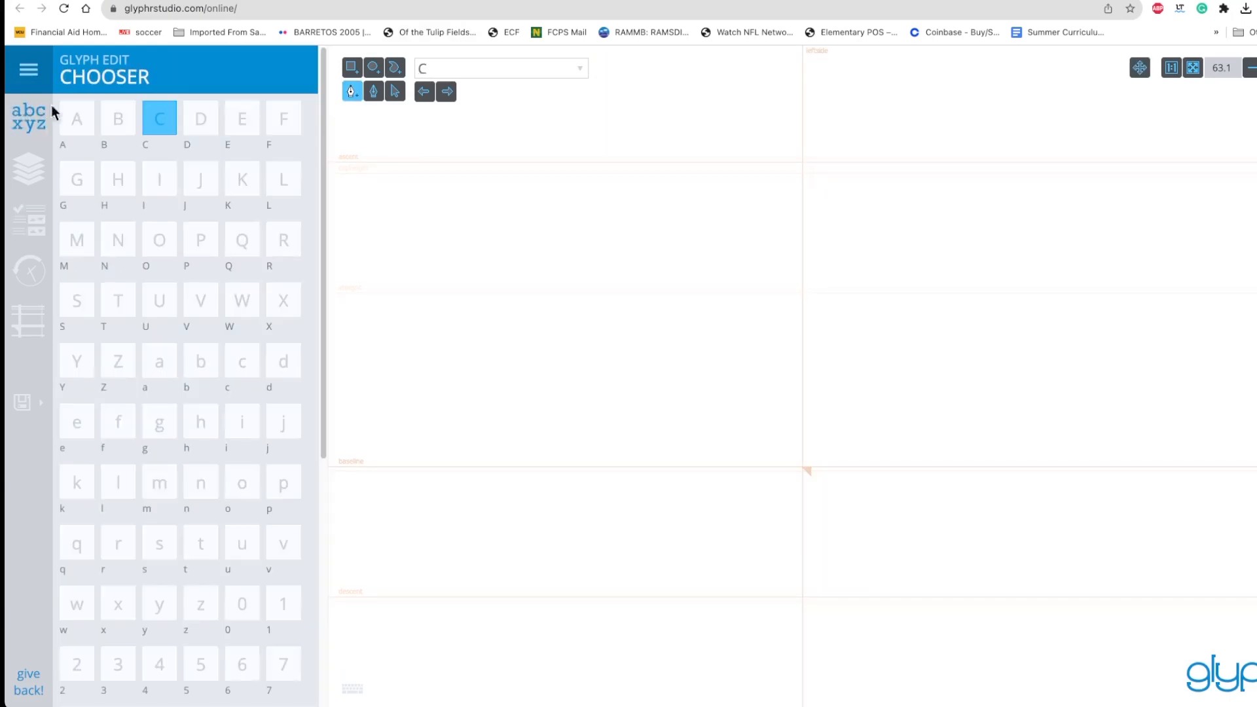
{"action": "left_click", "coordinate": [128, 118]}
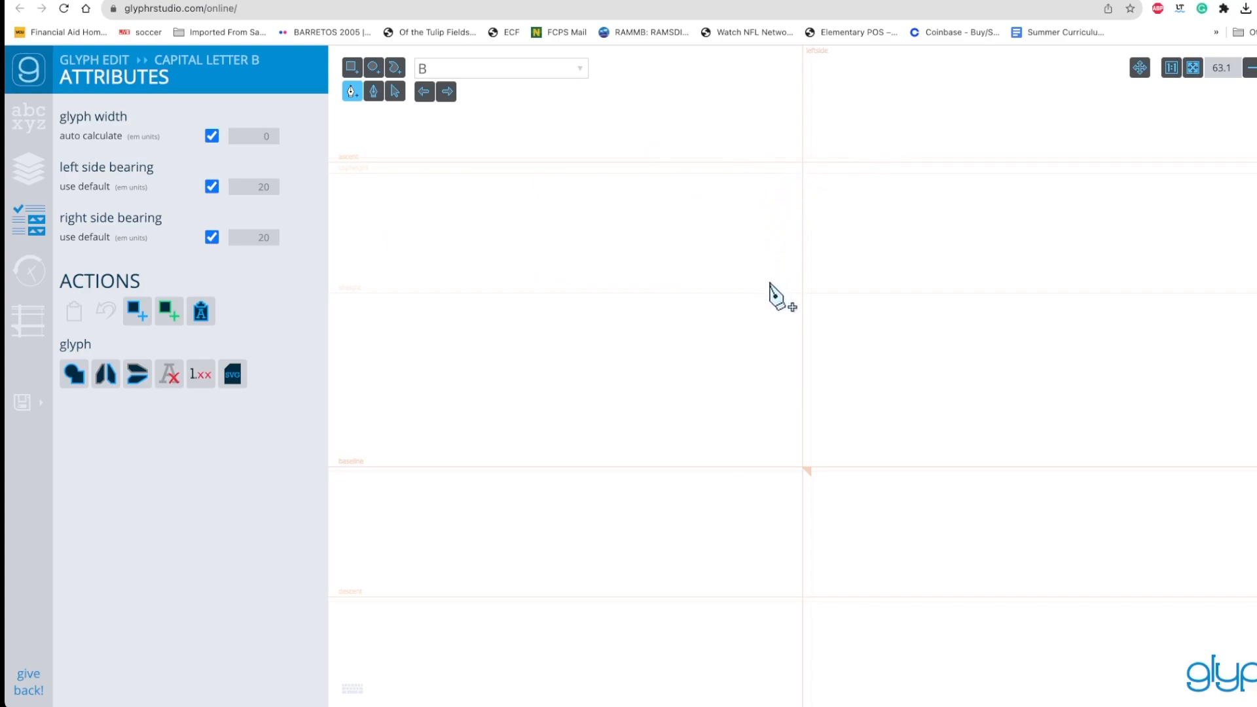
{"action": "left_click", "coordinate": [394, 91]}
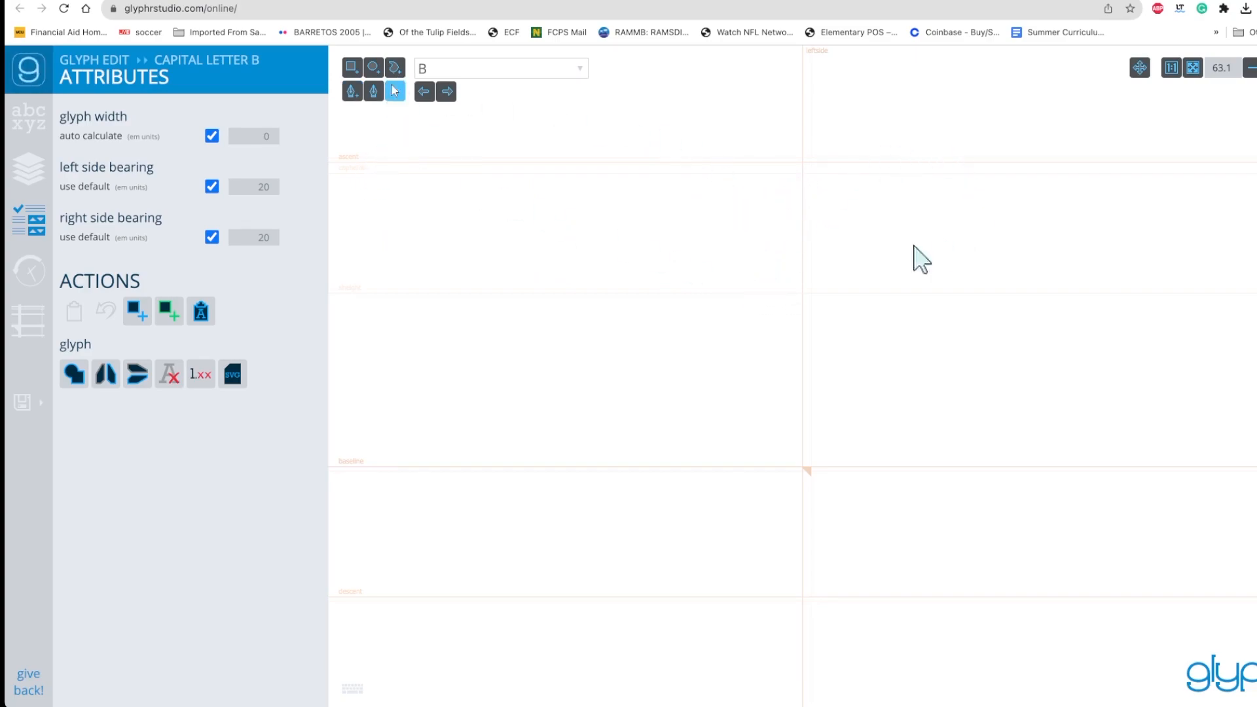
{"action": "left_click", "coordinate": [1138, 72]}
{"action": "left_click_drag", "start_coordinate": [799, 109], "coordinate": [773, 109]}
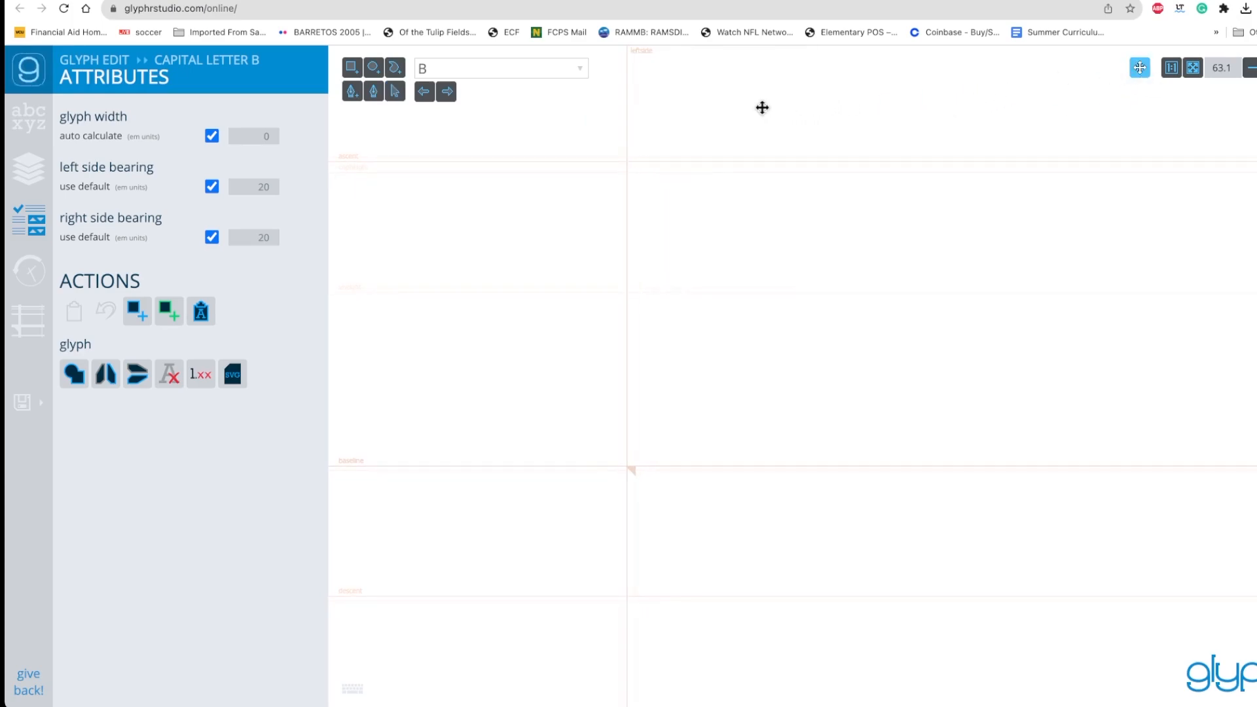
{"action": "left_click", "coordinate": [396, 92]}
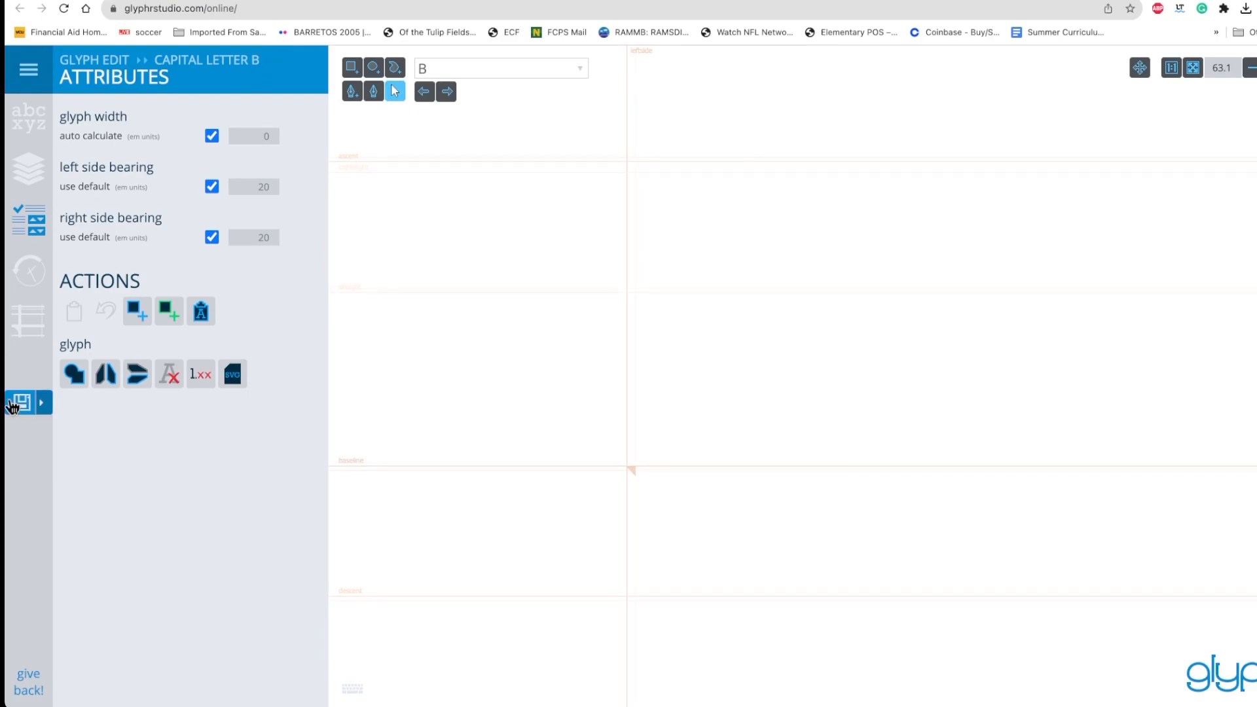
Open SVG import with capital letter A as the target glyph and load the file A.svg
{"action": "left_click", "coordinate": [28, 76]}
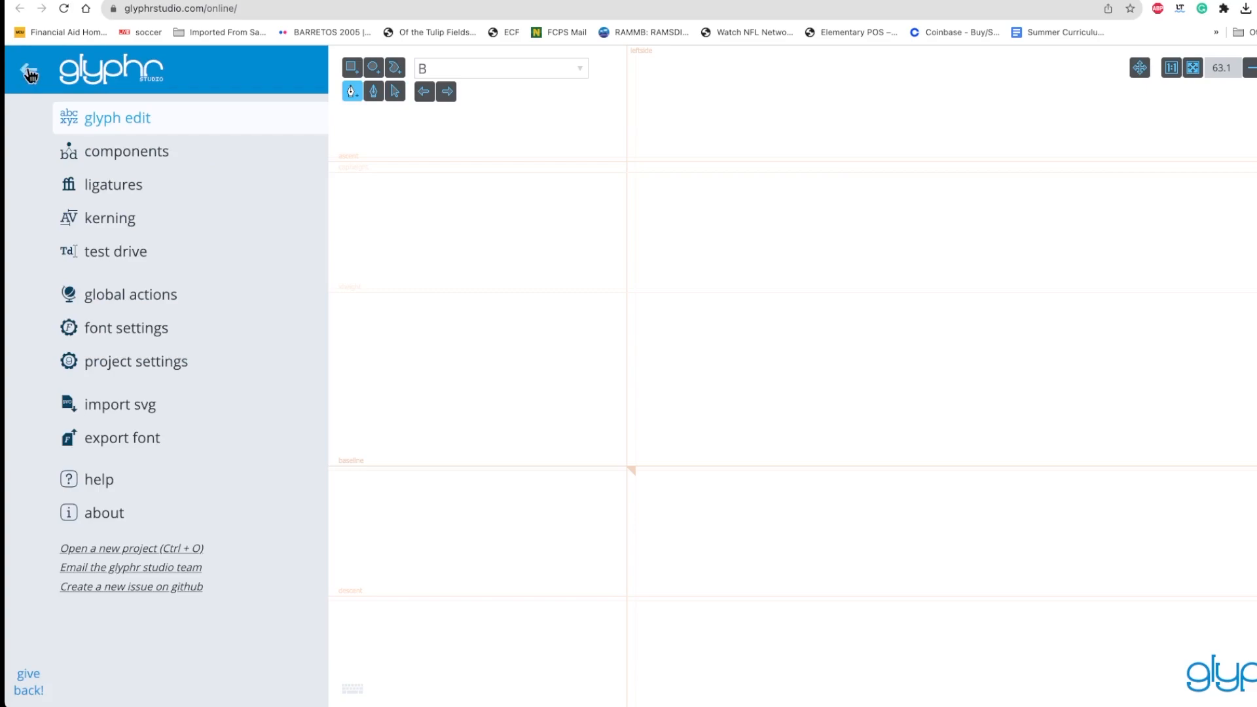
{"action": "left_click", "coordinate": [120, 409]}
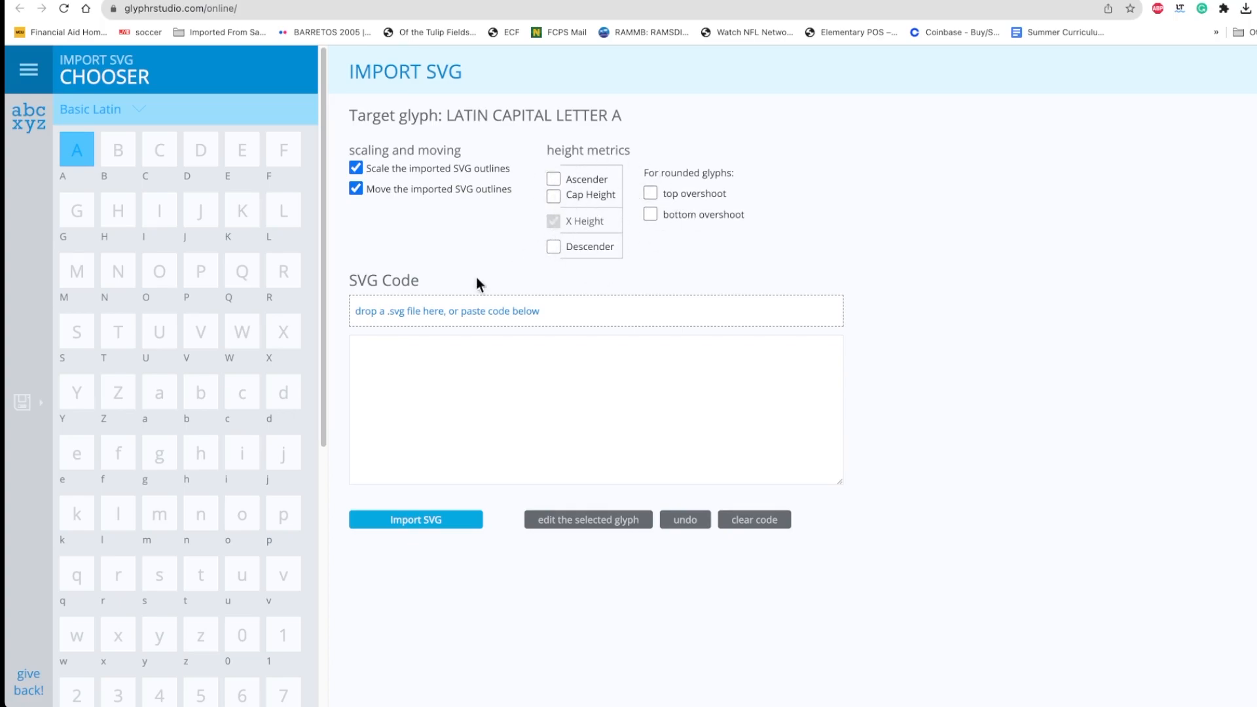
{"action": "left_click", "coordinate": [39, 691]}
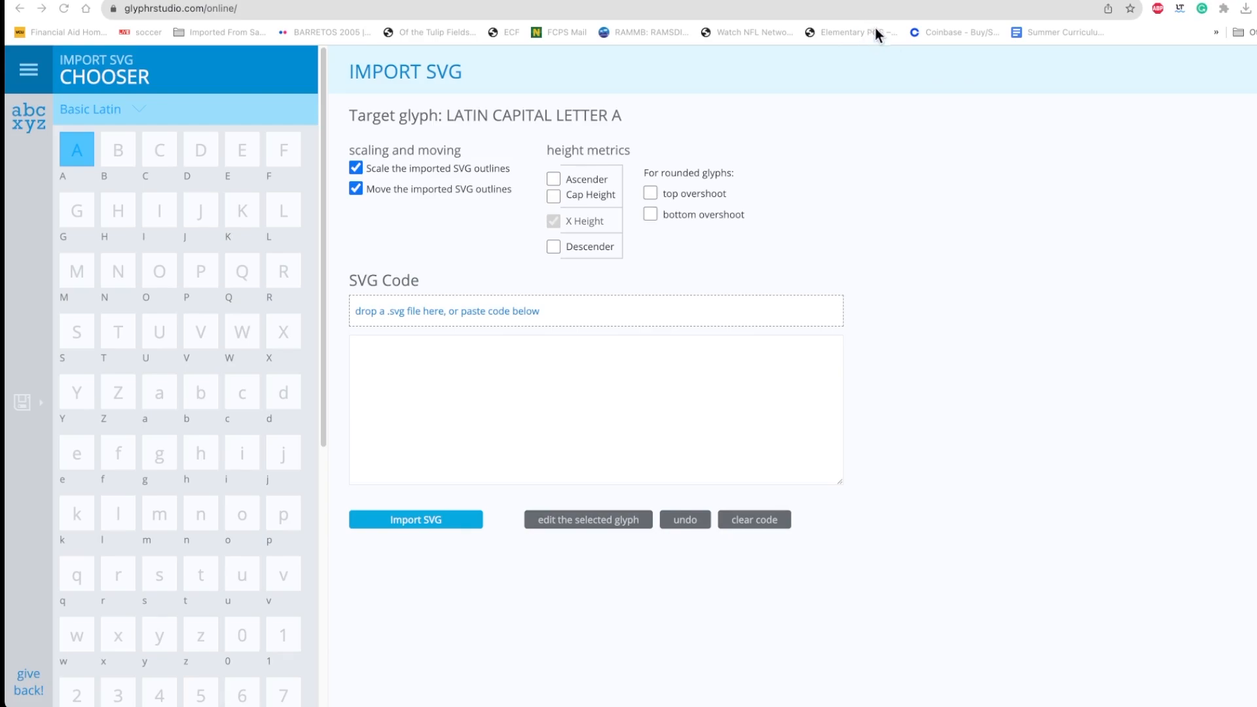
{"action": "left_click_drag", "start_coordinate": [794, 166], "coordinate": [444, 316]}
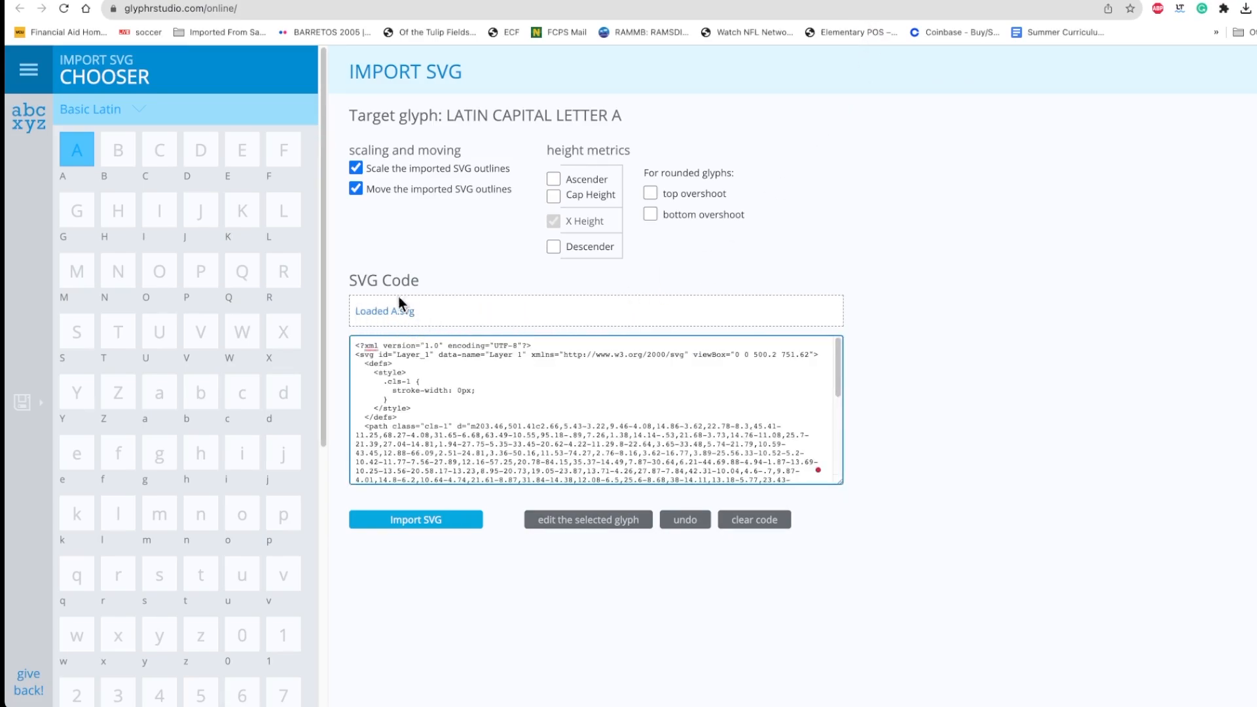
{"action": "scroll", "coordinate": [500, 401], "scroll_direction": "down", "scroll_amount": 10}
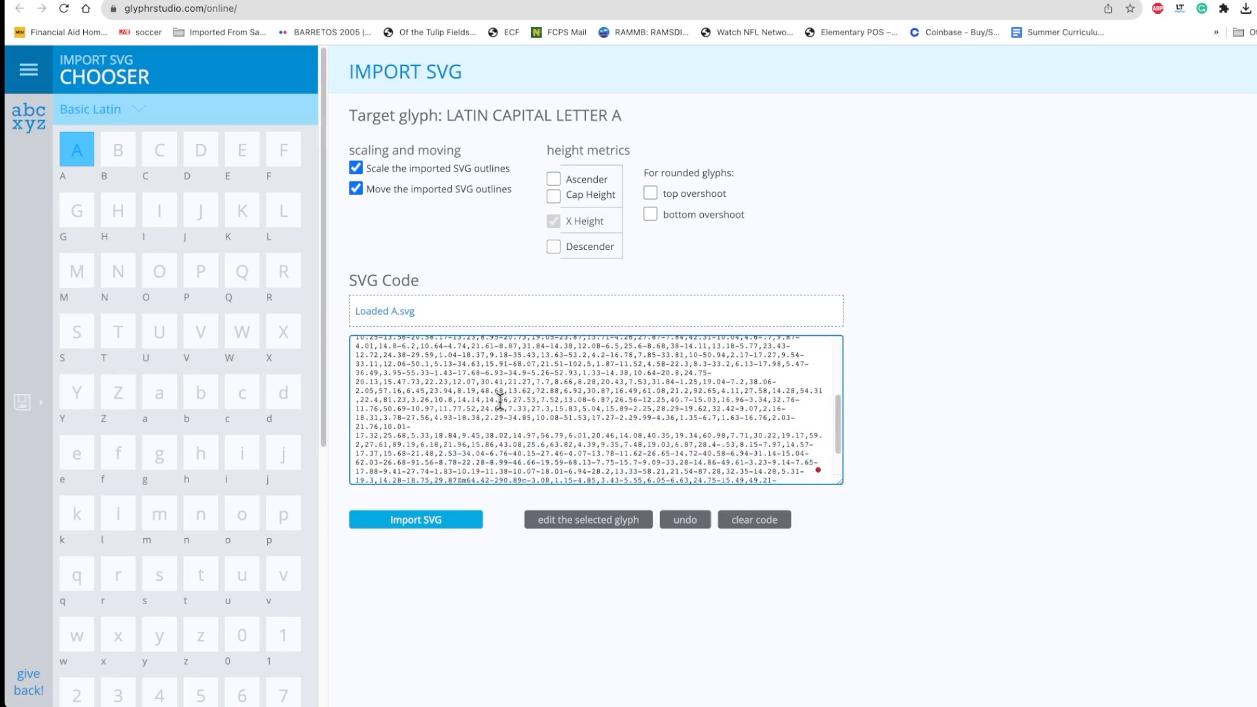
{"action": "scroll", "coordinate": [500, 401], "scroll_direction": "up", "scroll_amount": 10}
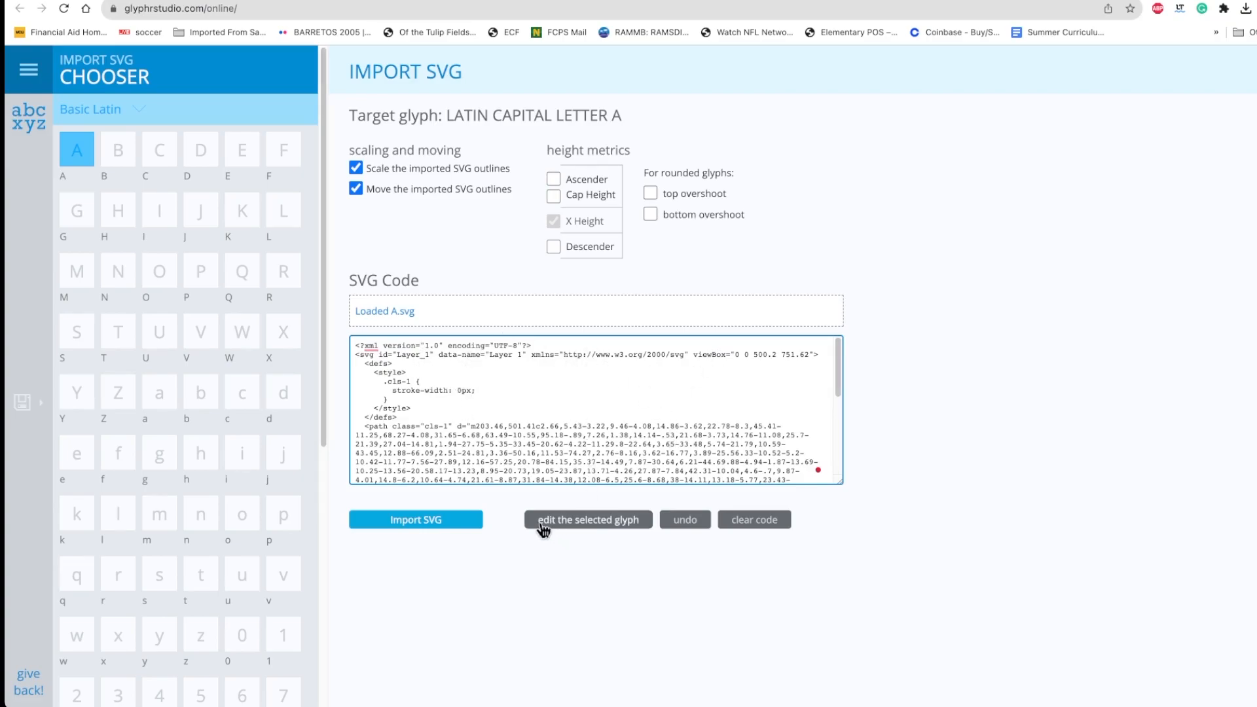
{"action": "left_click", "coordinate": [595, 531]}
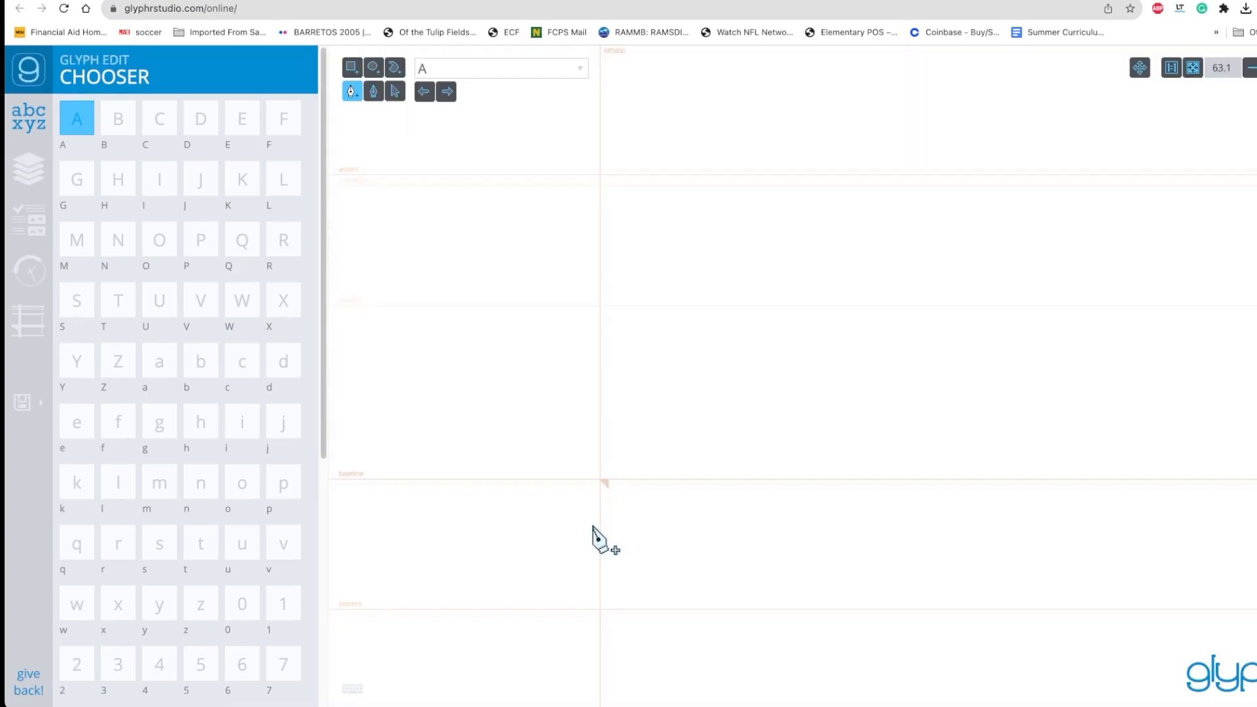
{"action": "left_click", "coordinate": [396, 92]}
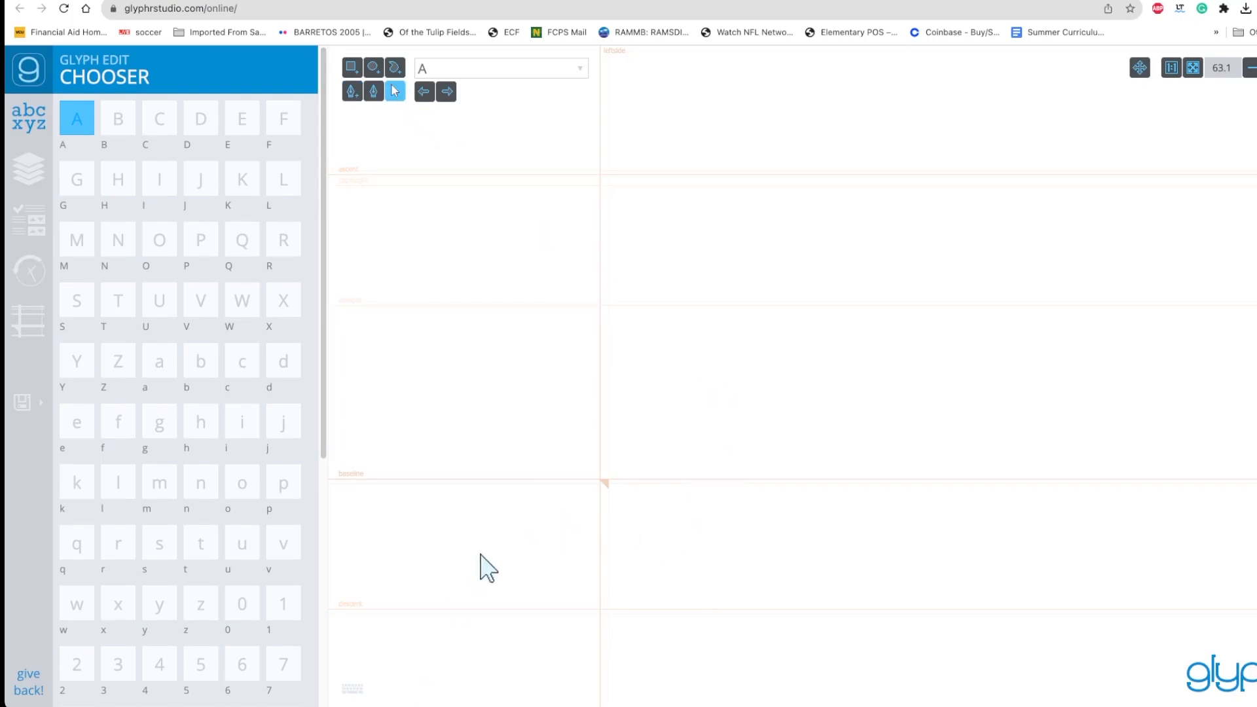
{"action": "left_click", "coordinate": [116, 122]}
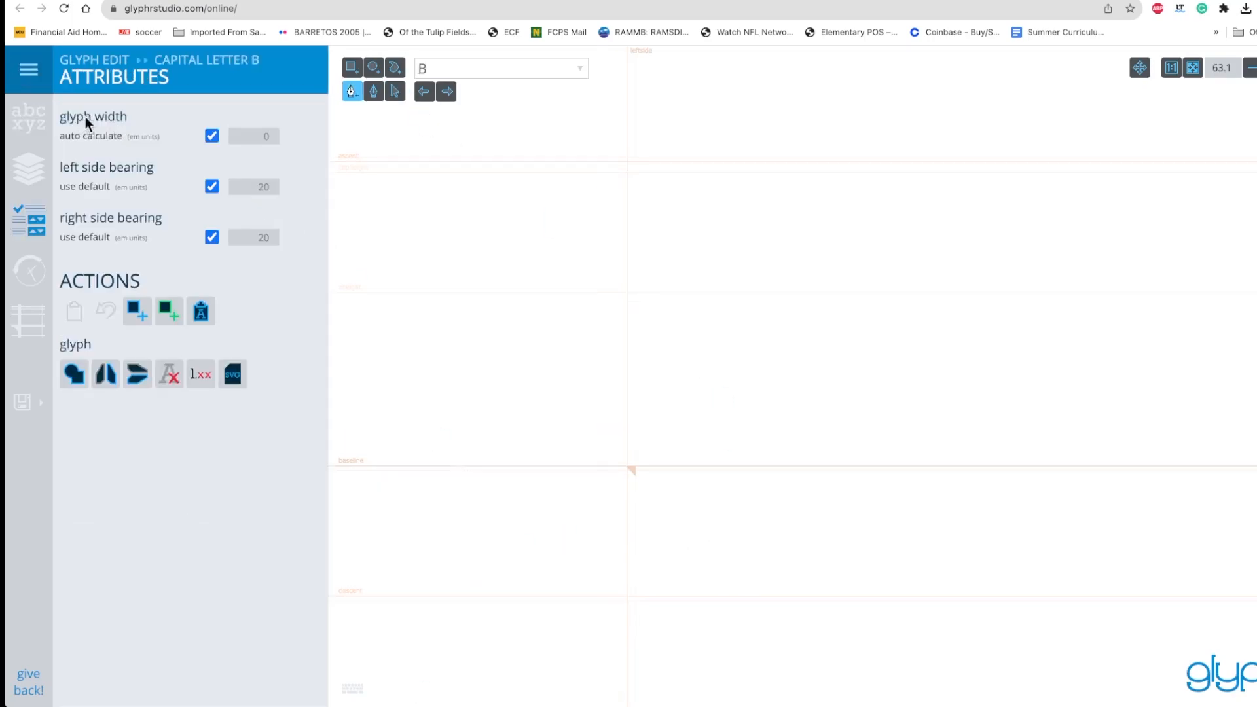
{"action": "left_click", "coordinate": [27, 129]}
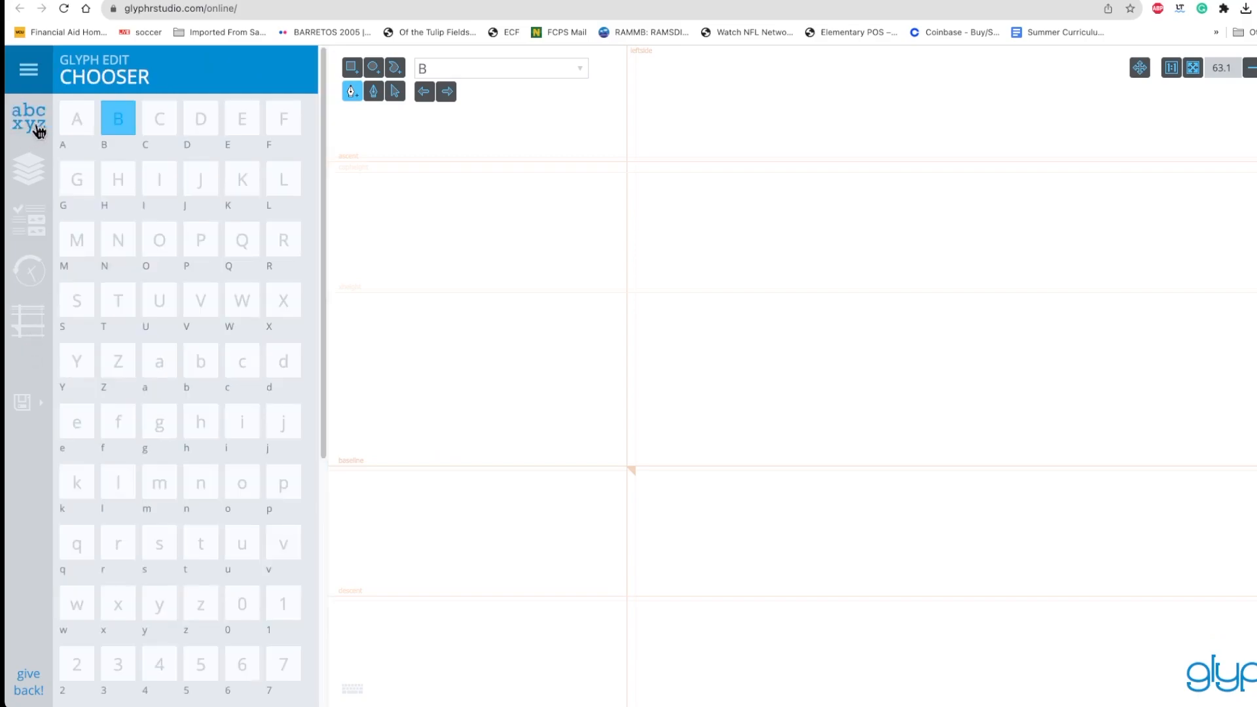
{"action": "left_click", "coordinate": [82, 125]}
{"action": "left_click", "coordinate": [29, 119]}
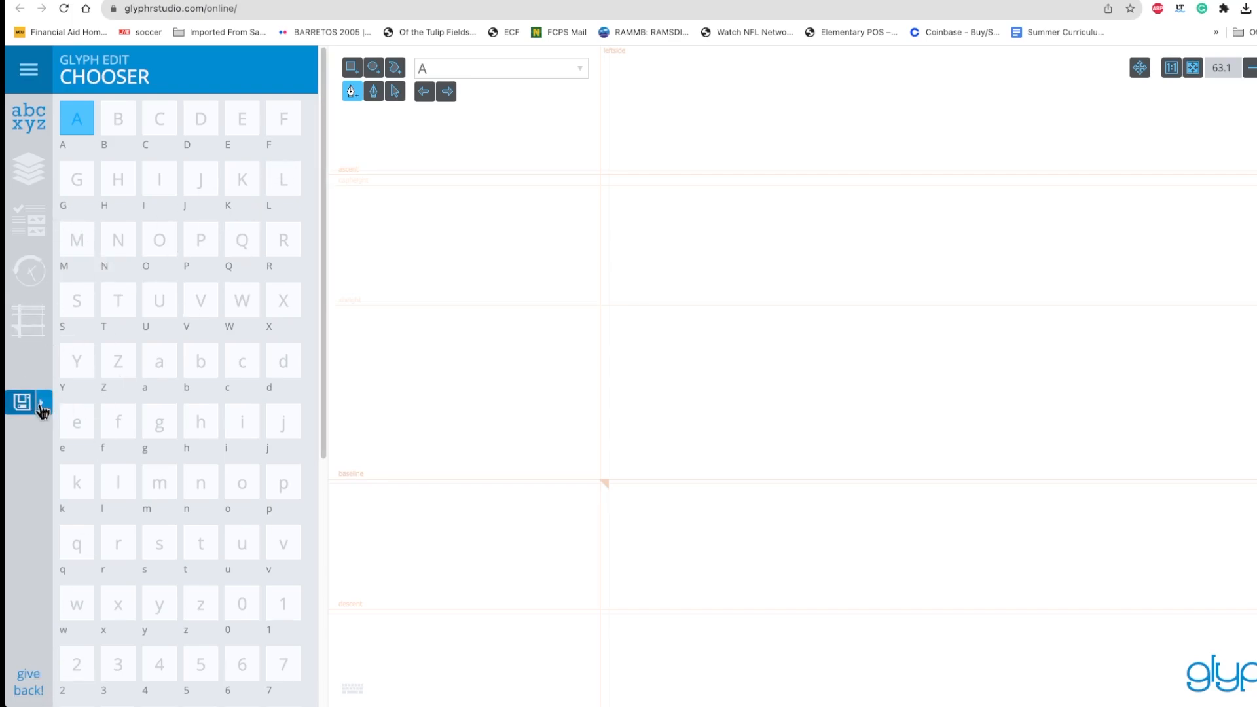
Return to SVG import and import the loaded SVG code into capital letter A
{"action": "left_click", "coordinate": [29, 71]}
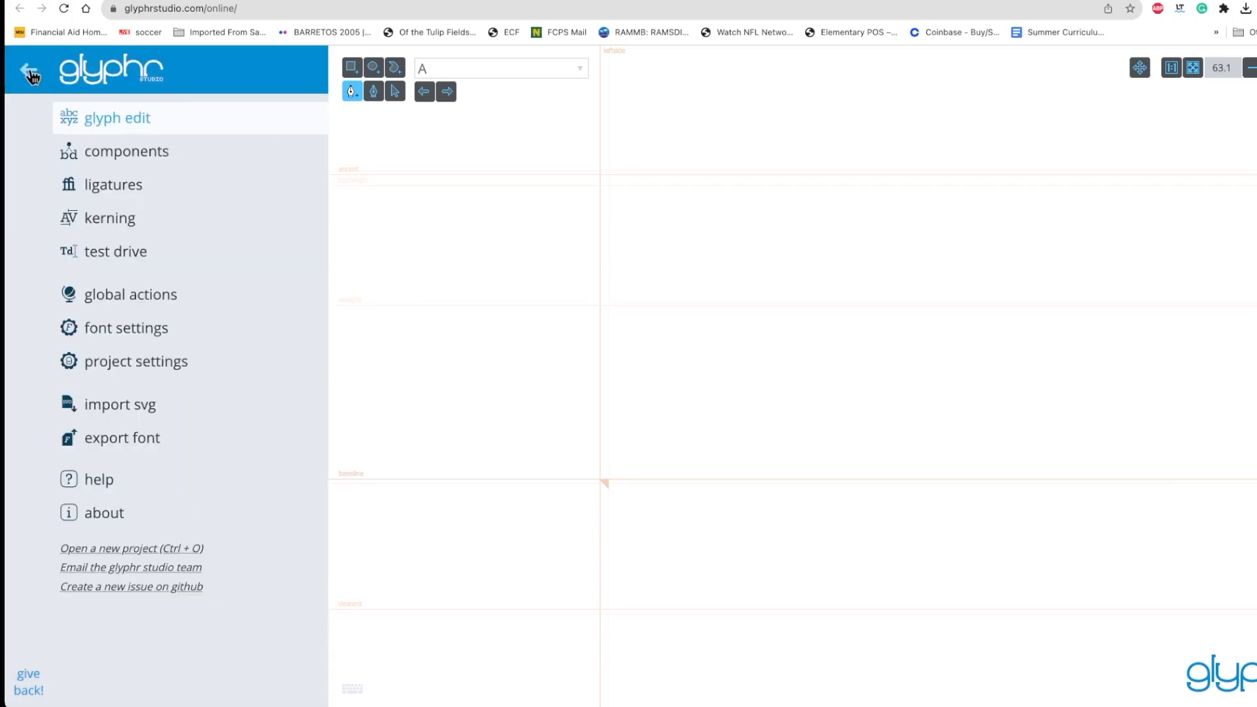
{"action": "left_click", "coordinate": [120, 406]}
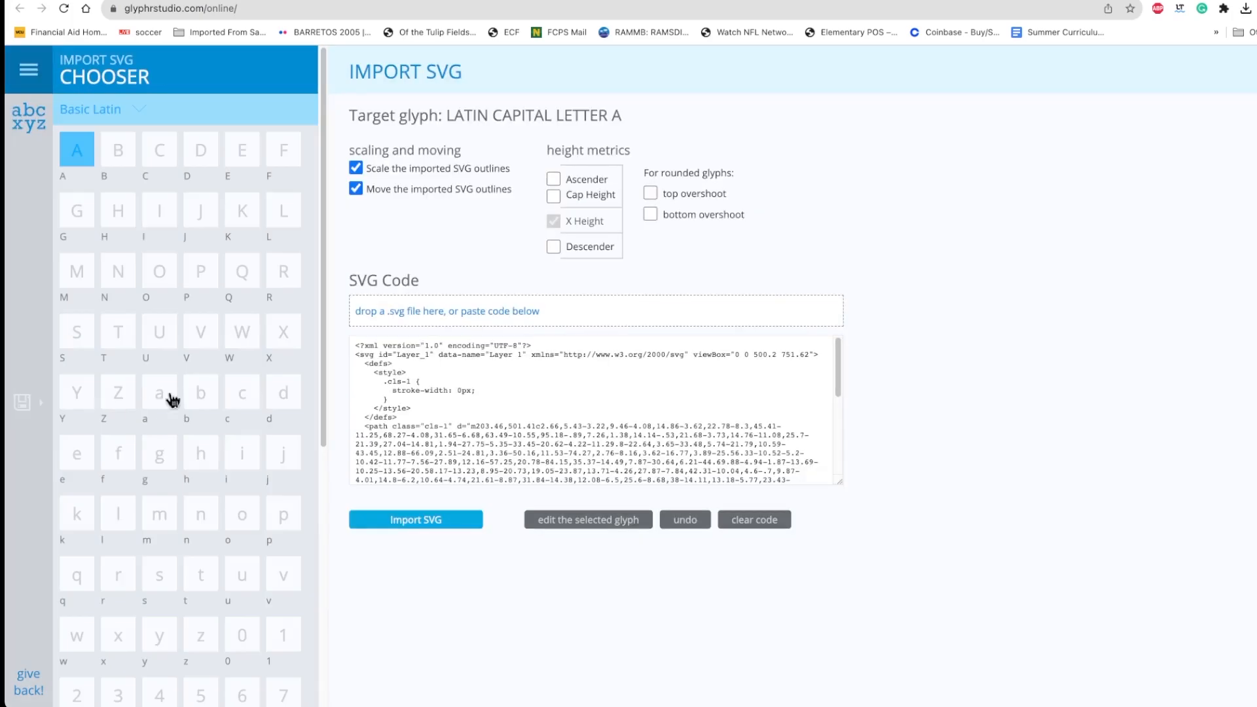
{"action": "left_click", "coordinate": [424, 527]}
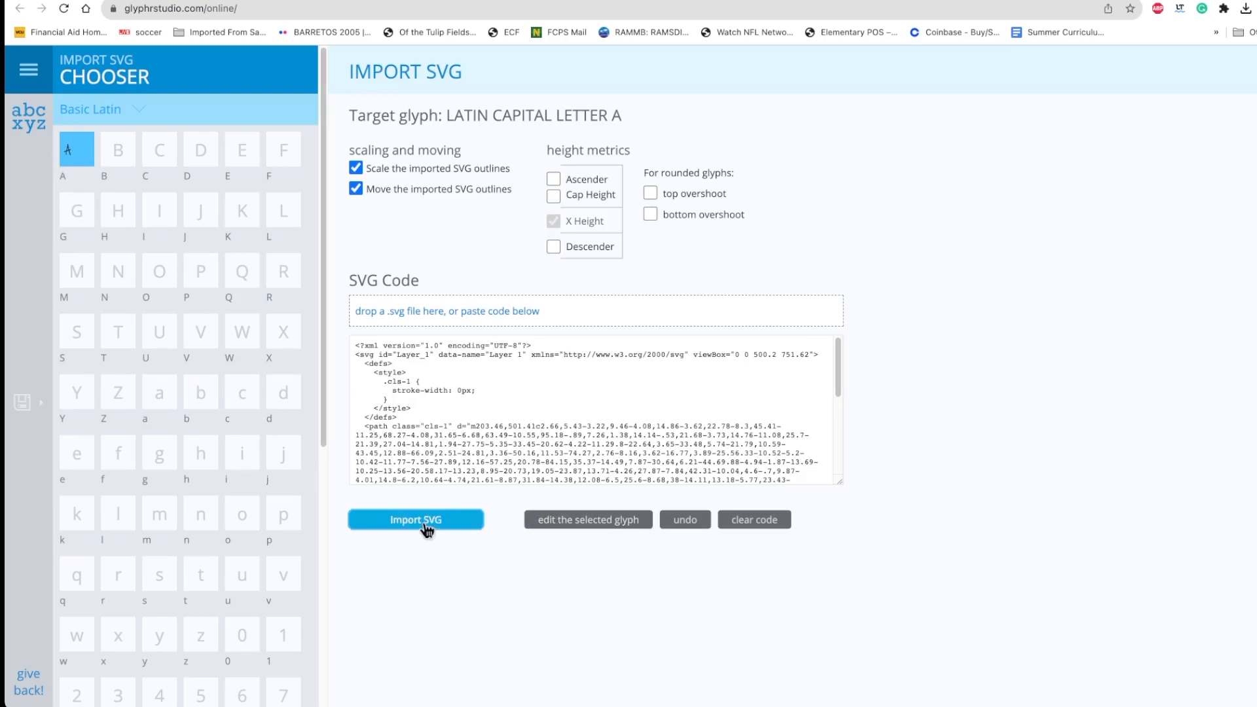
Open capital letter A for editing and select its imported outline on the canvas
{"action": "left_click", "coordinate": [563, 520]}
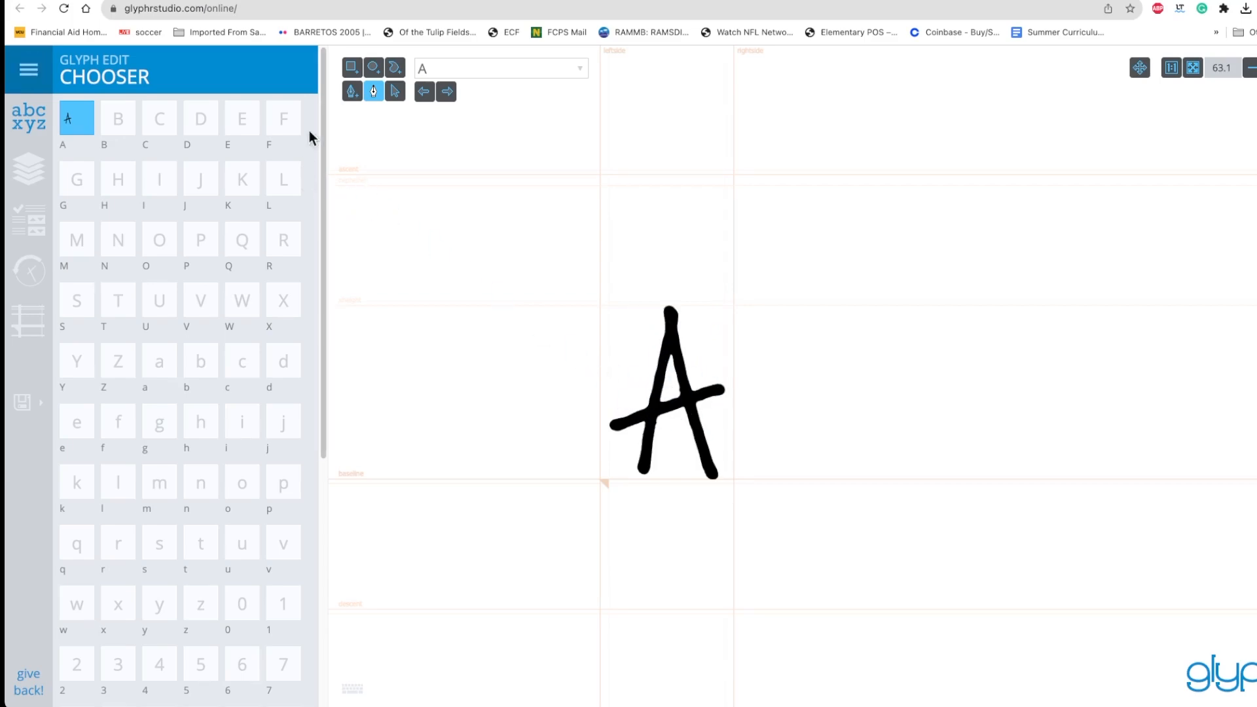
{"action": "left_click", "coordinate": [395, 93]}
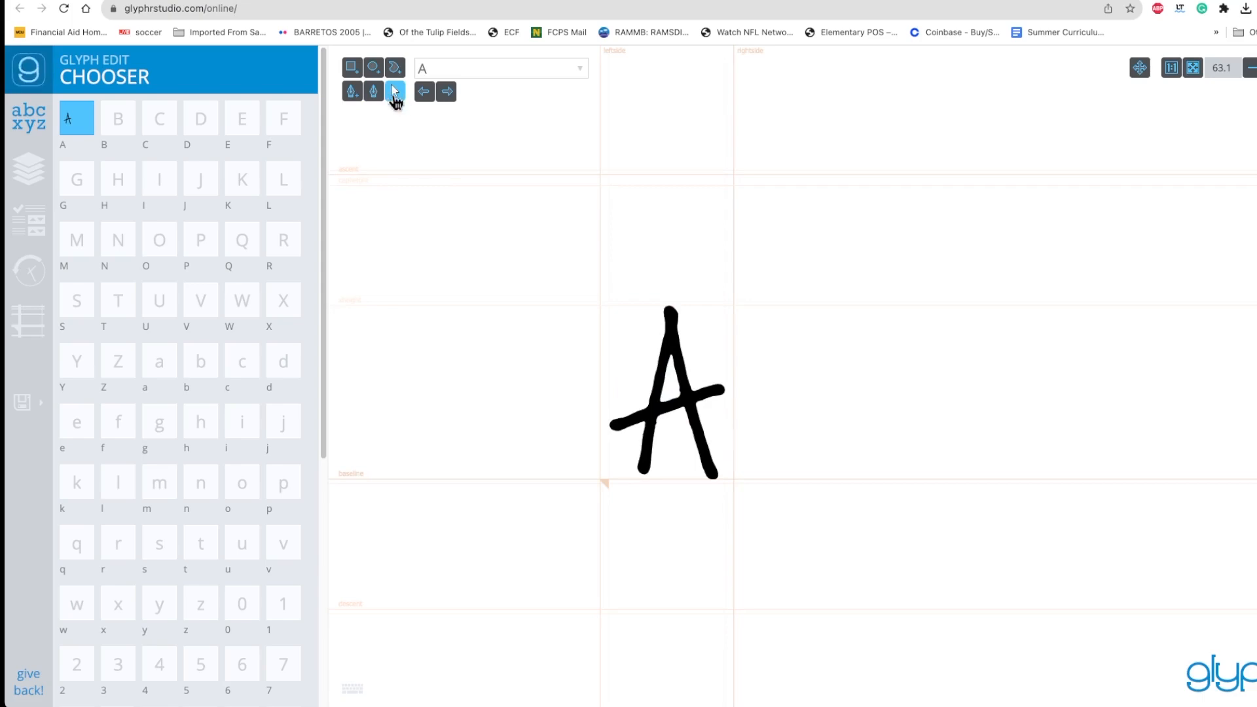
{"action": "left_click", "coordinate": [629, 415]}
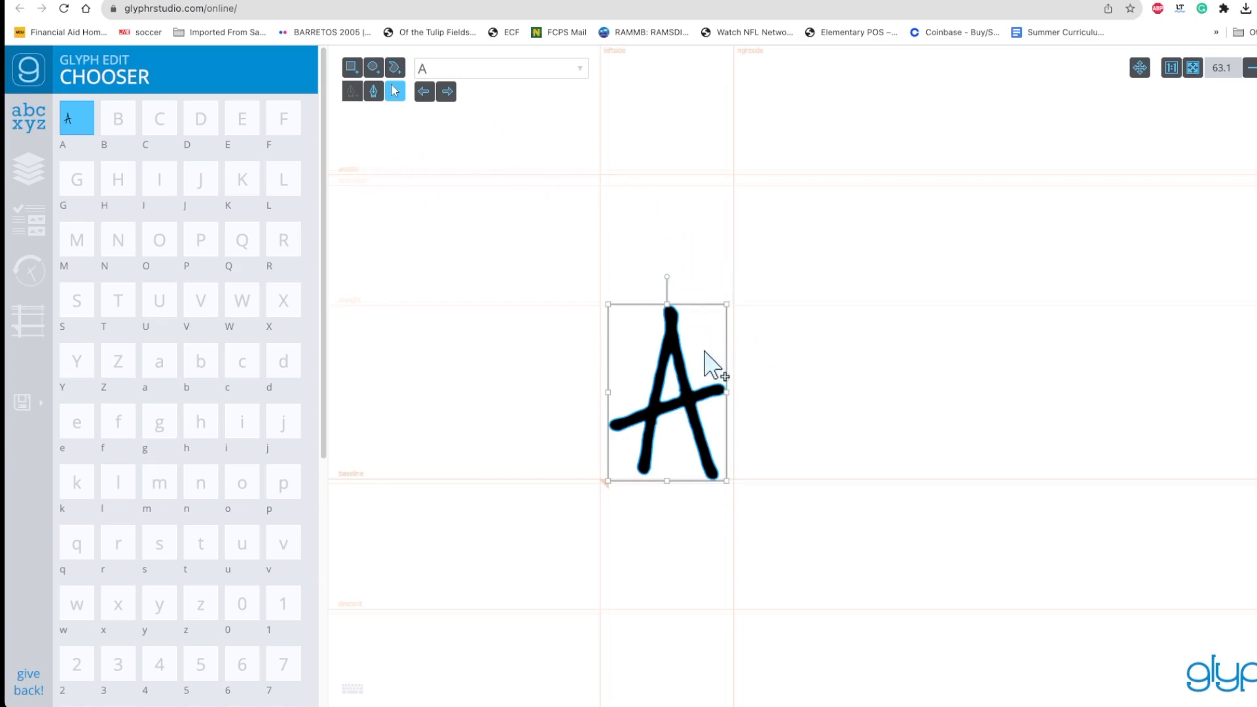
Try scaling and repositioning capital letter A to about 446 by 665 units, resting on the baseline near the left side guide
{"action": "left_click_drag", "start_coordinate": [726, 301], "coordinate": [821, 192]}
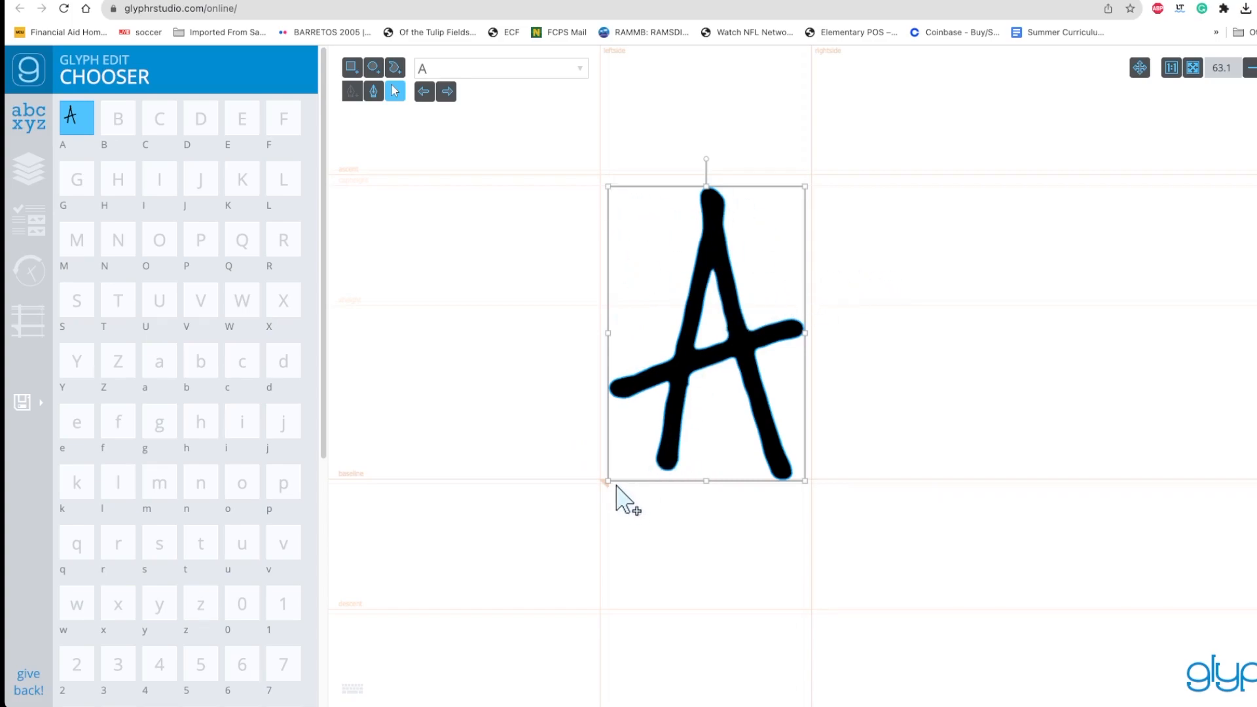
{"action": "left_click_drag", "start_coordinate": [604, 483], "coordinate": [596, 491]}
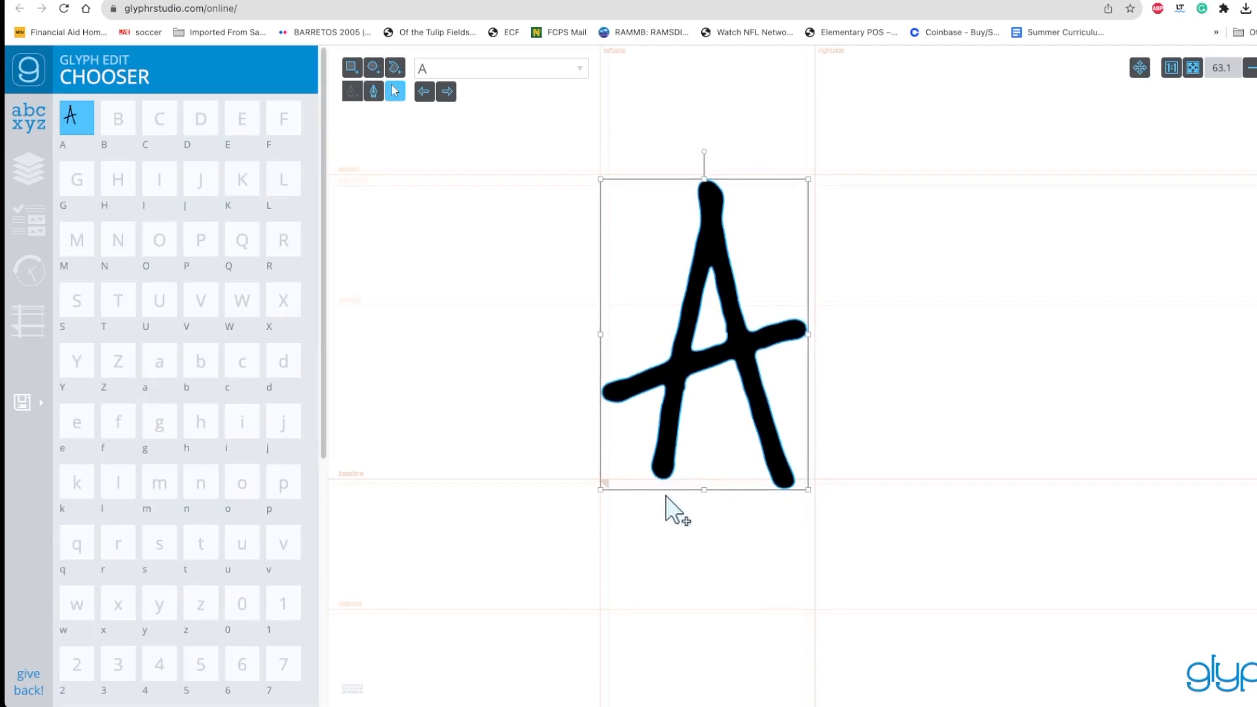
{"action": "left_click_drag", "start_coordinate": [809, 492], "coordinate": [856, 513]}
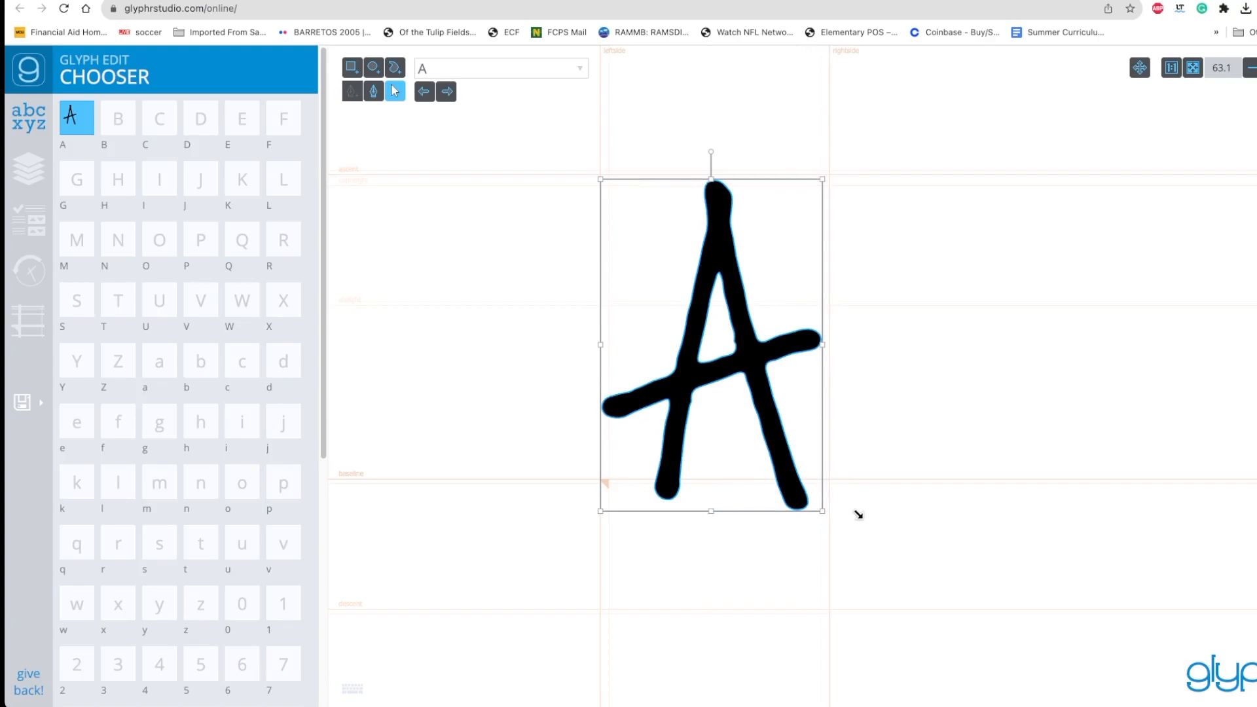
{"action": "left_click_drag", "start_coordinate": [597, 514], "coordinate": [604, 498]}
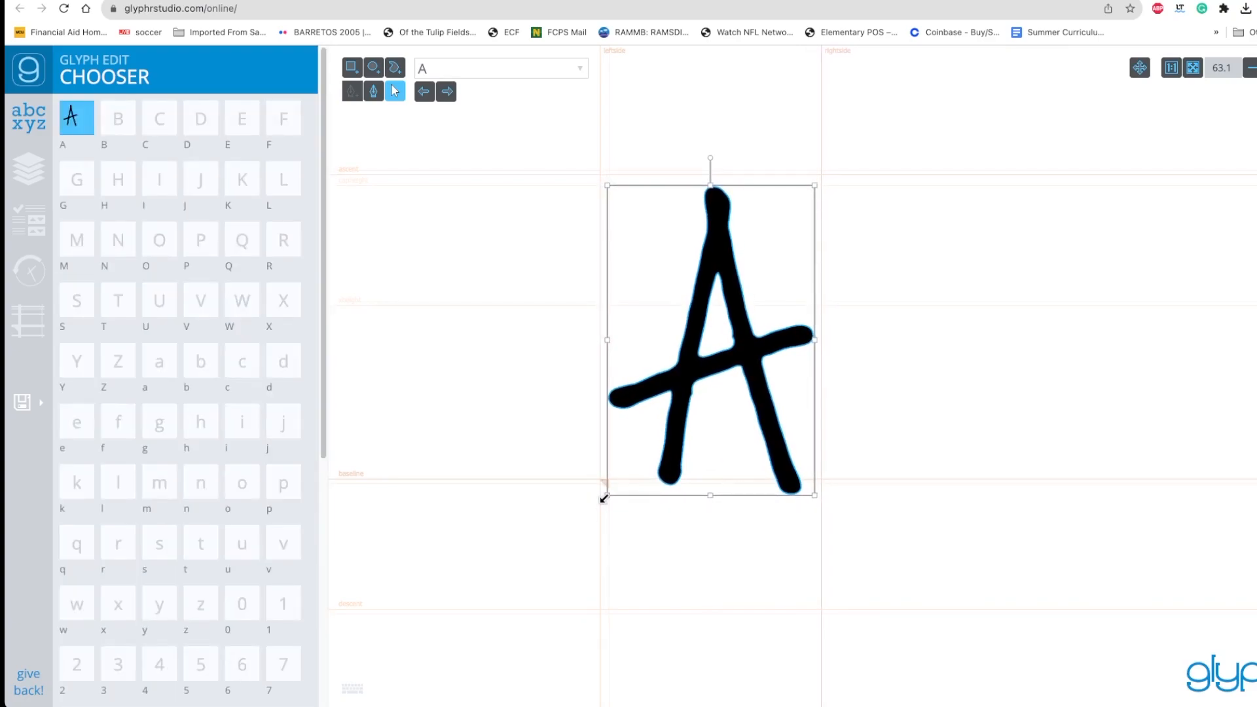
{"action": "mouse_move", "coordinate": [777, 412]}
{"action": "left_mouse_down"}
{"action": "mouse_move", "coordinate": [768, 337]}
{"action": "mouse_move", "coordinate": [769, 394]}
{"action": "left_mouse_up"}
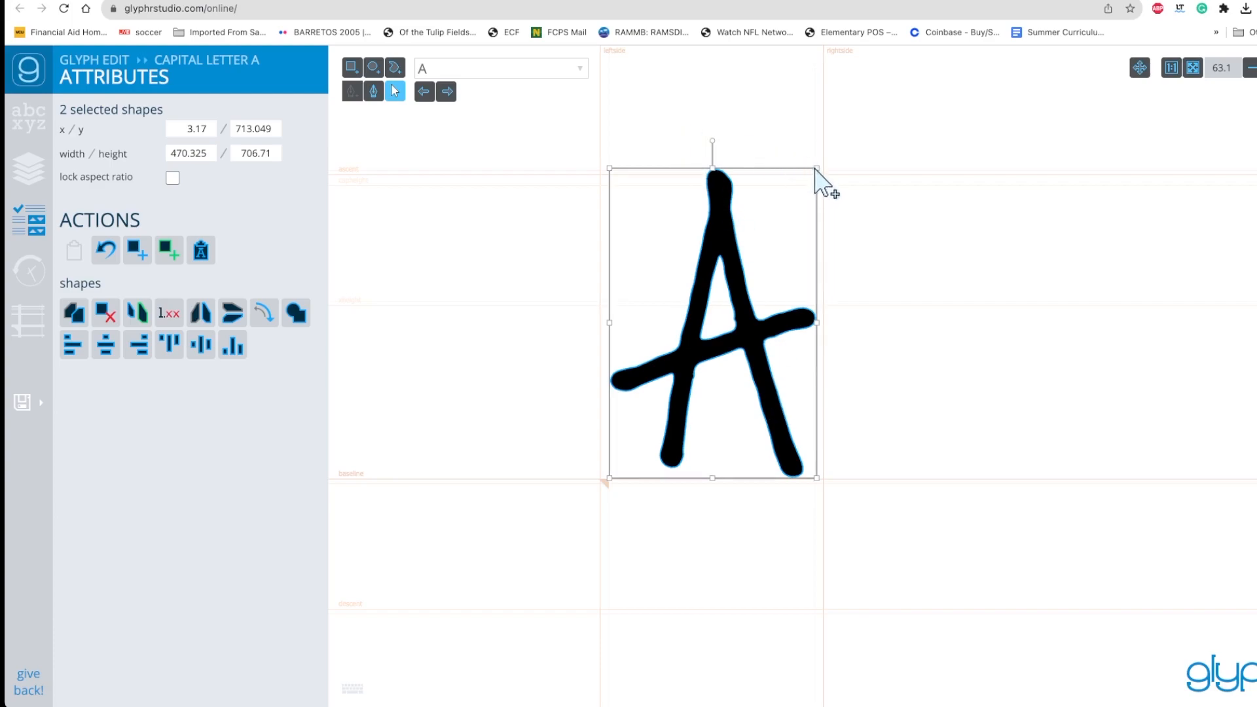
{"action": "left_click_drag", "start_coordinate": [816, 168], "coordinate": [809, 177]}
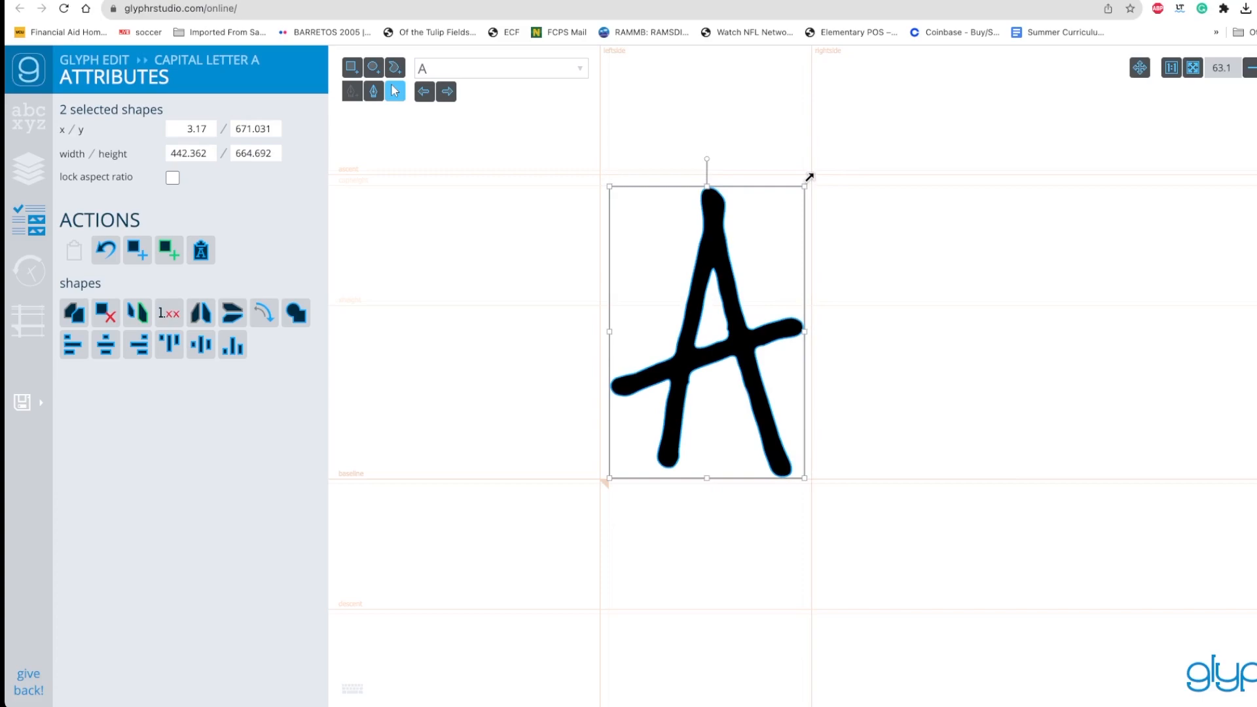
{"action": "left_click_drag", "start_coordinate": [805, 332], "coordinate": [806, 331]}
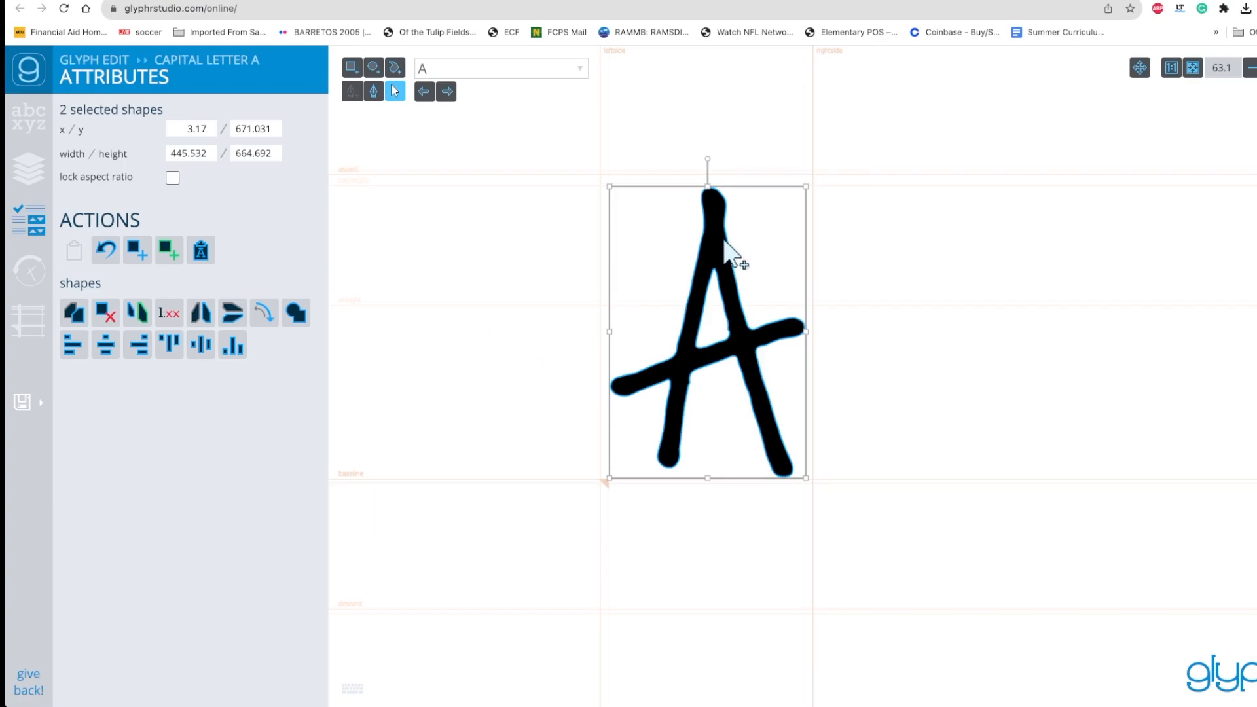
Undo all resizing and moves of capital letter A, back through its SVG import
{"action": "key", "text": "super+z"}
{"action": "key", "text": "super+z"}
{"action": "key", "text": "super+z"}
{"action": "key", "text": "super+z"}
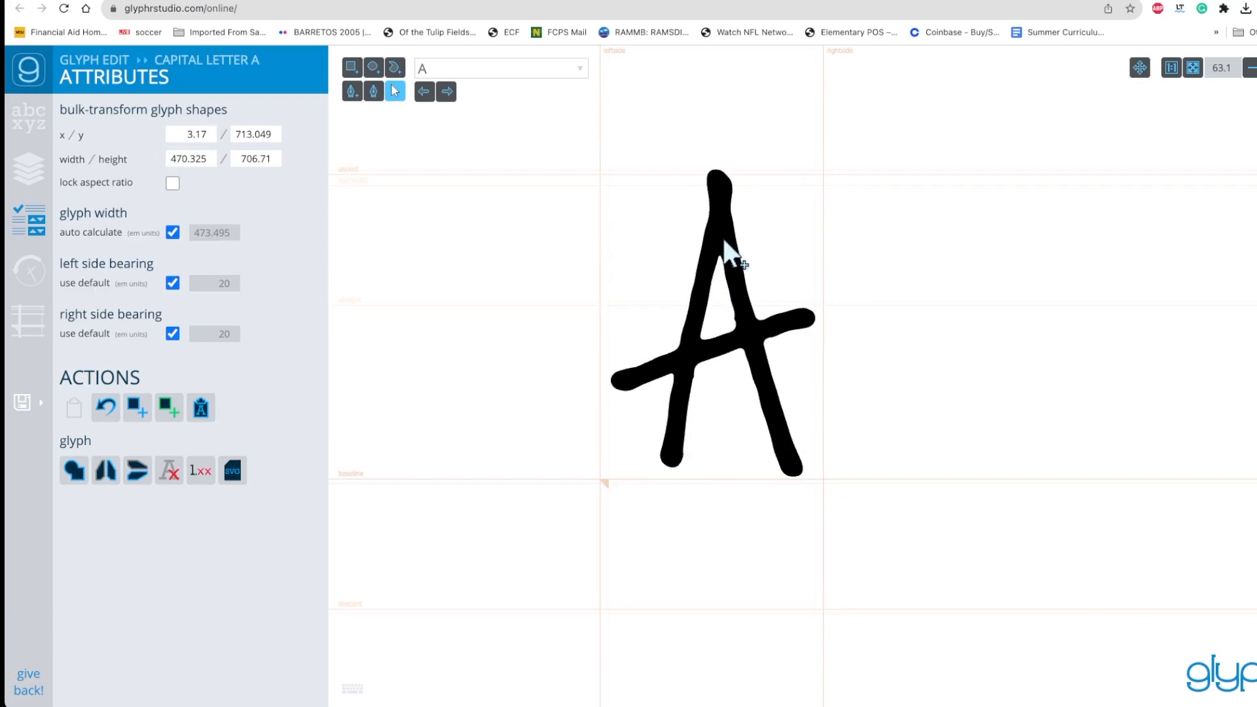
{"action": "key", "text": "super+z"}
{"action": "key", "text": "super+z"}
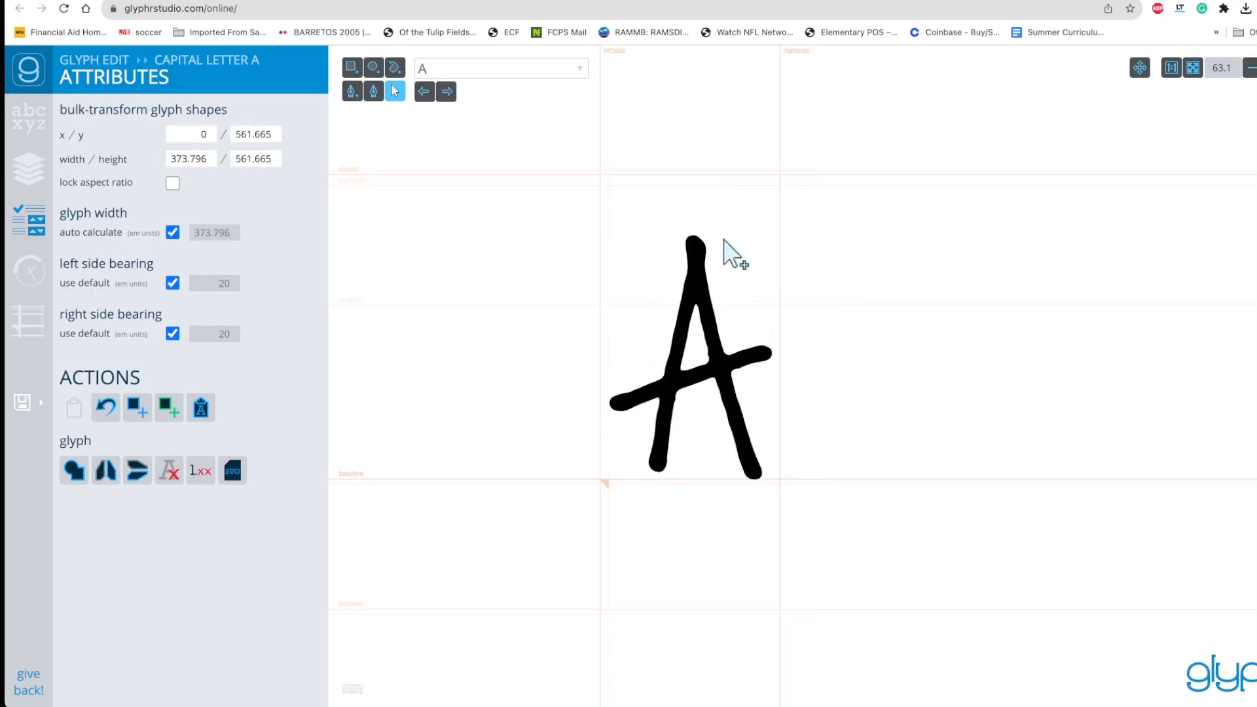
{"action": "key", "text": "super+z"}
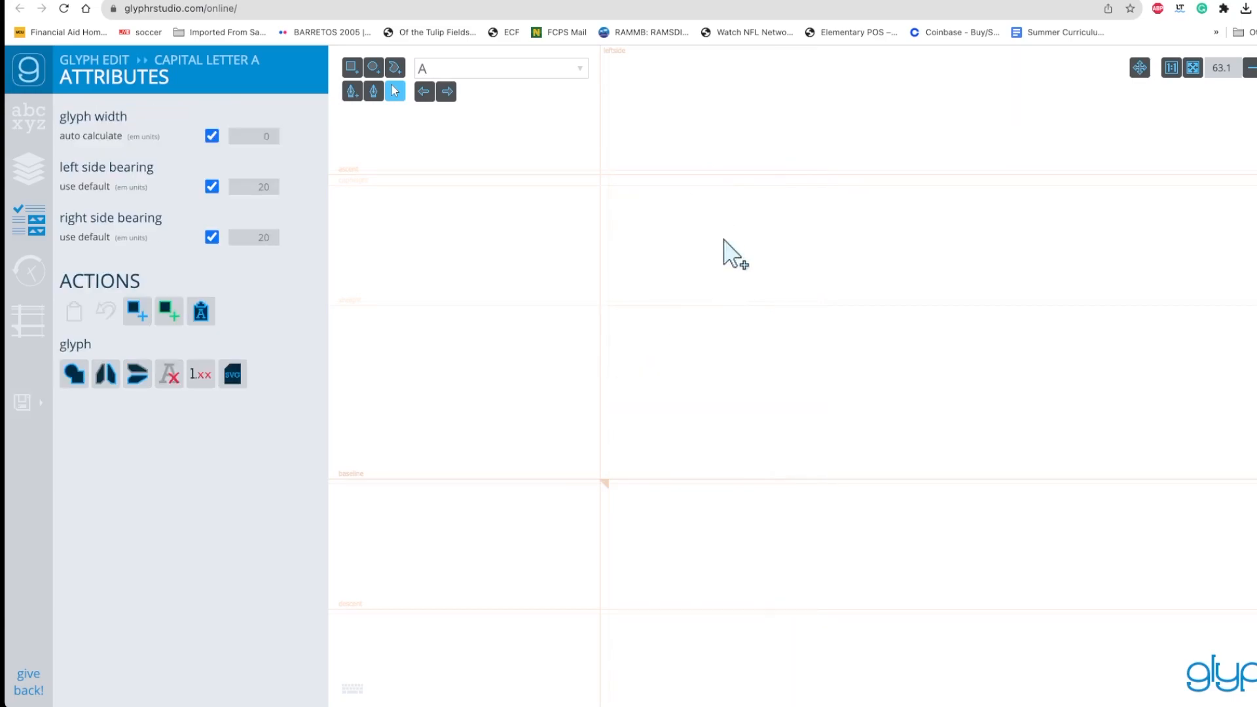
Return to SVG import and import the loaded A.svg code into capital letter A again
{"action": "left_click", "coordinate": [31, 118]}
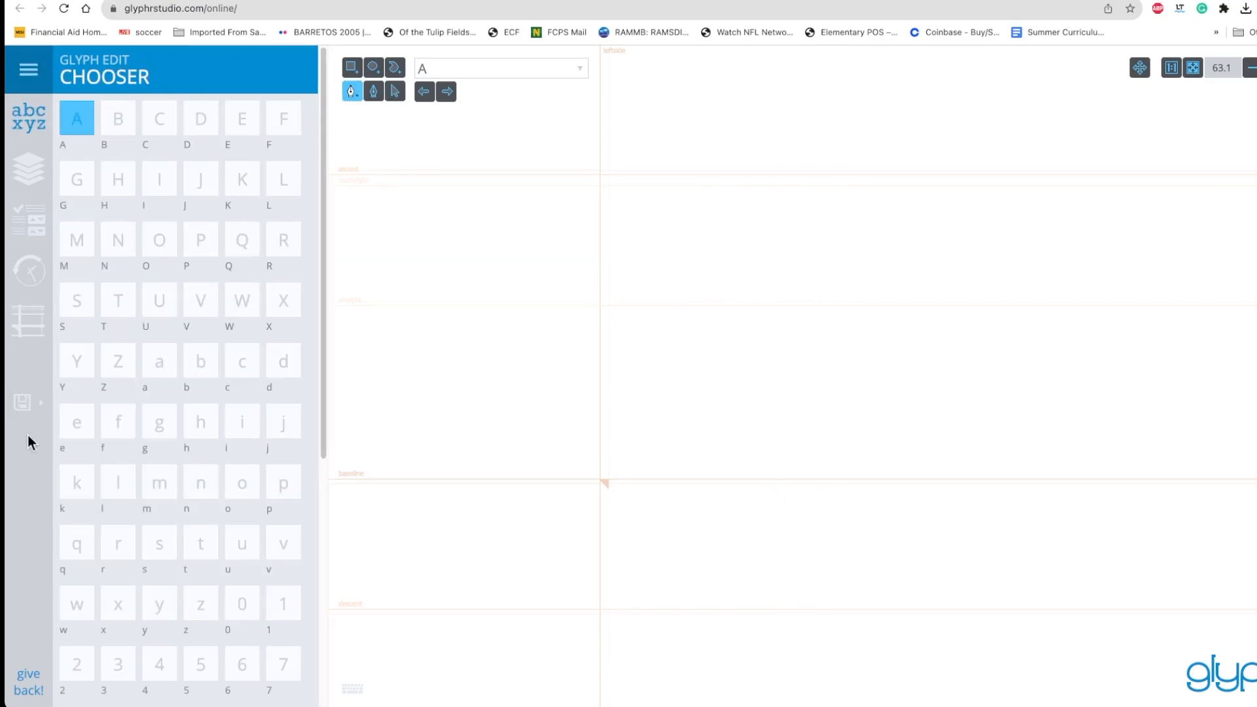
{"action": "left_click", "coordinate": [23, 402]}
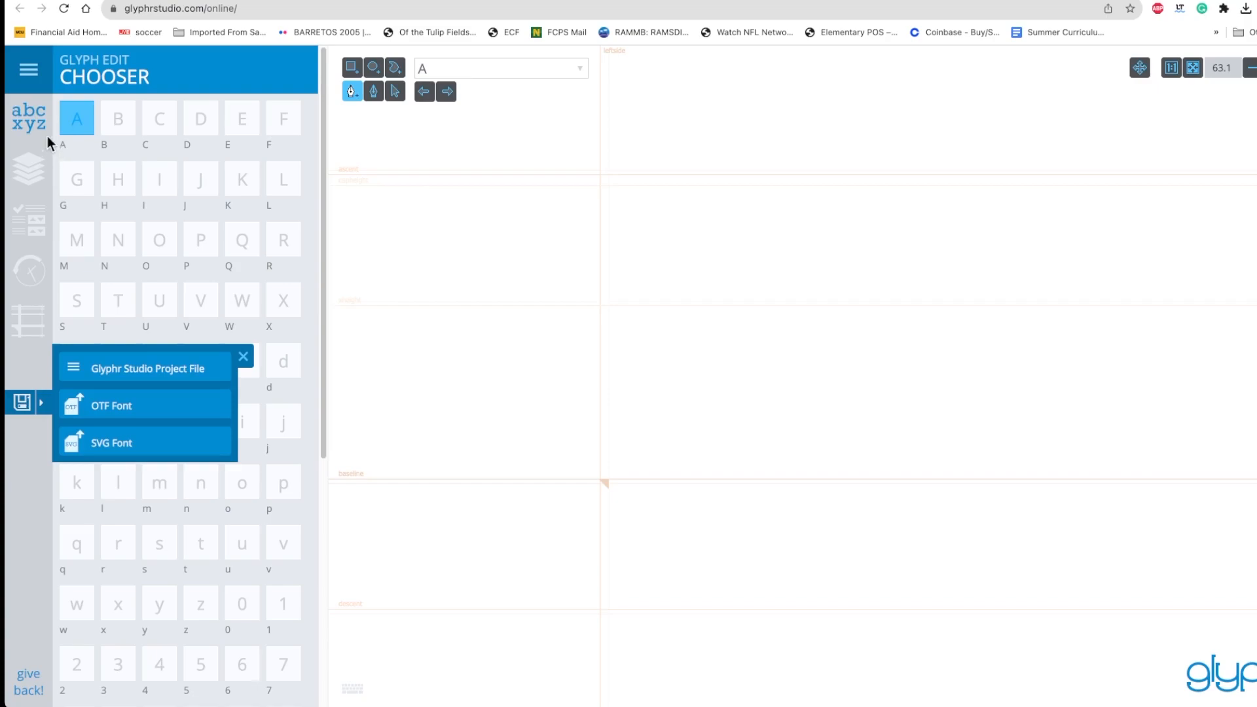
{"action": "left_click", "coordinate": [28, 69]}
{"action": "left_click", "coordinate": [100, 403]}
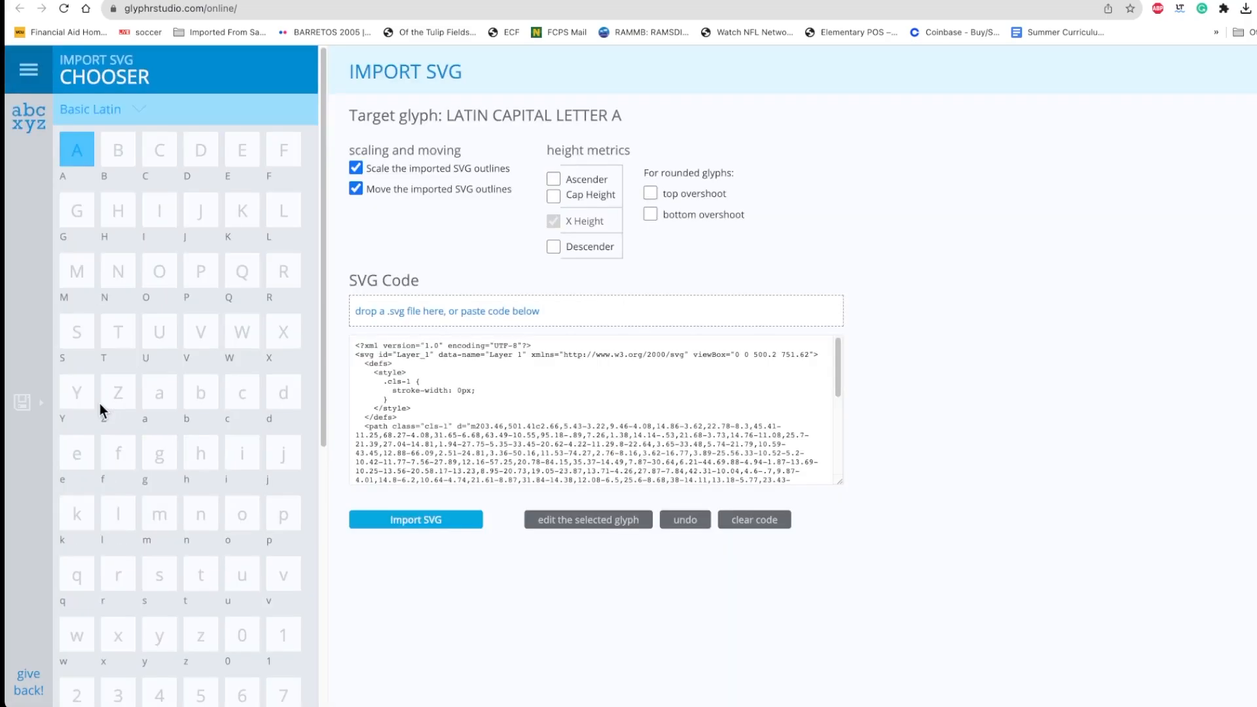
{"action": "left_click", "coordinate": [413, 521]}
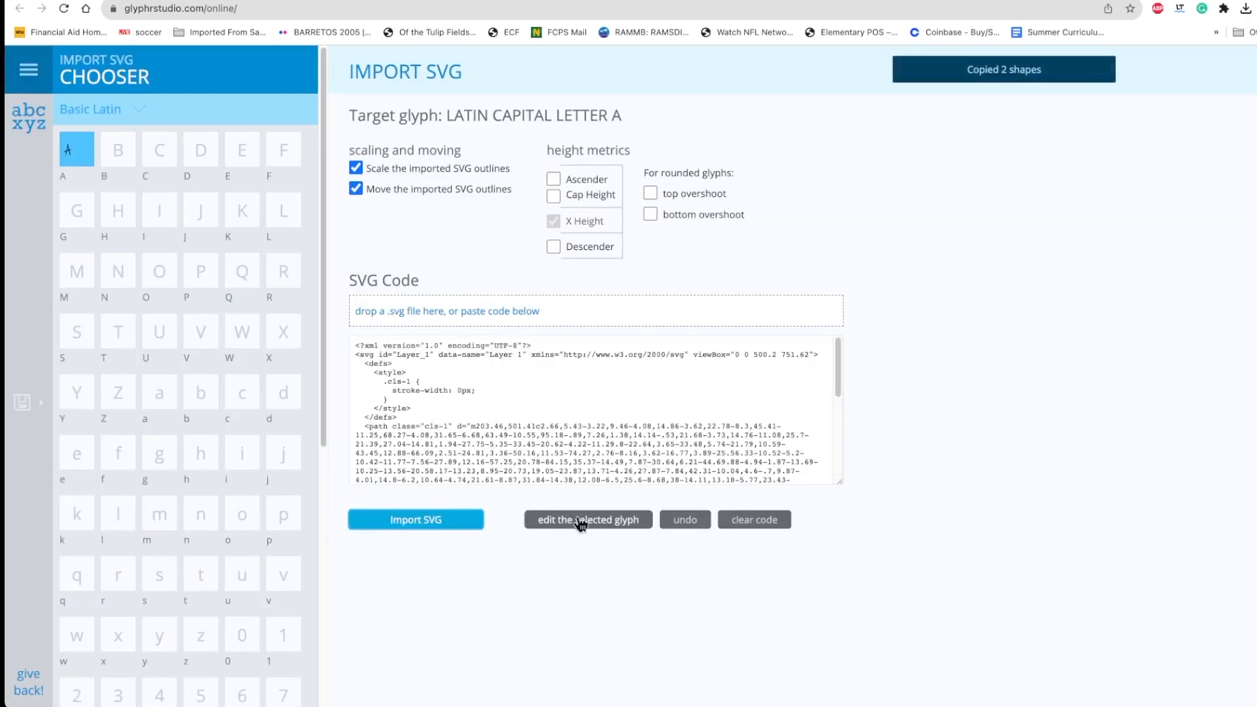
Open capital letter A for editing, select its whole outline and scale it up from the baseline to the cap height guide
{"action": "left_click", "coordinate": [633, 521]}
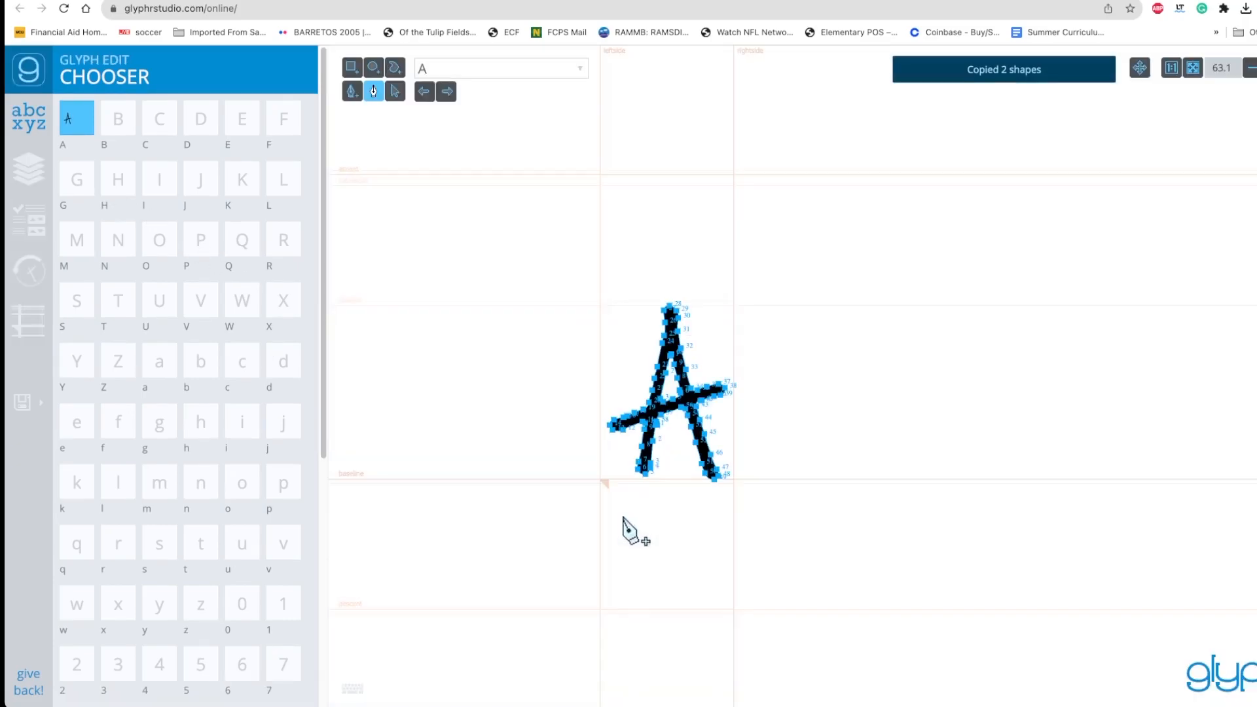
{"action": "left_click", "coordinate": [394, 96]}
{"action": "key", "text": "super+a"}
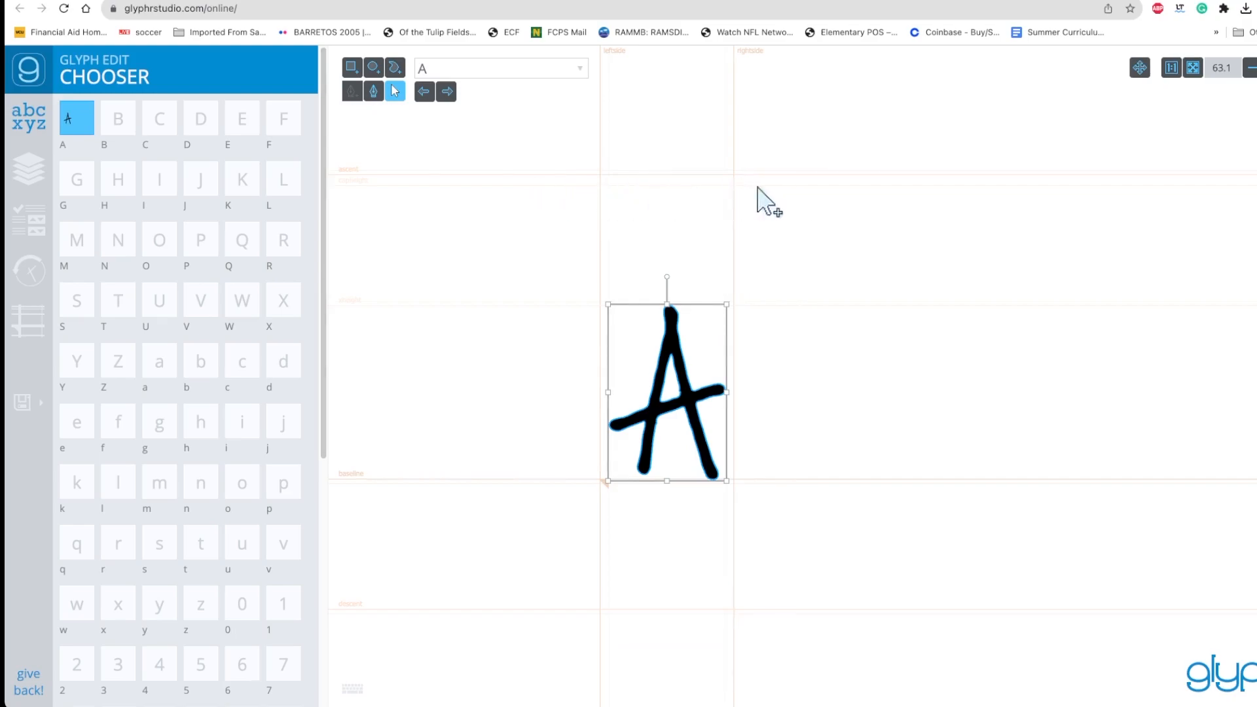
{"action": "left_click_drag", "start_coordinate": [726, 304], "coordinate": [831, 199]}
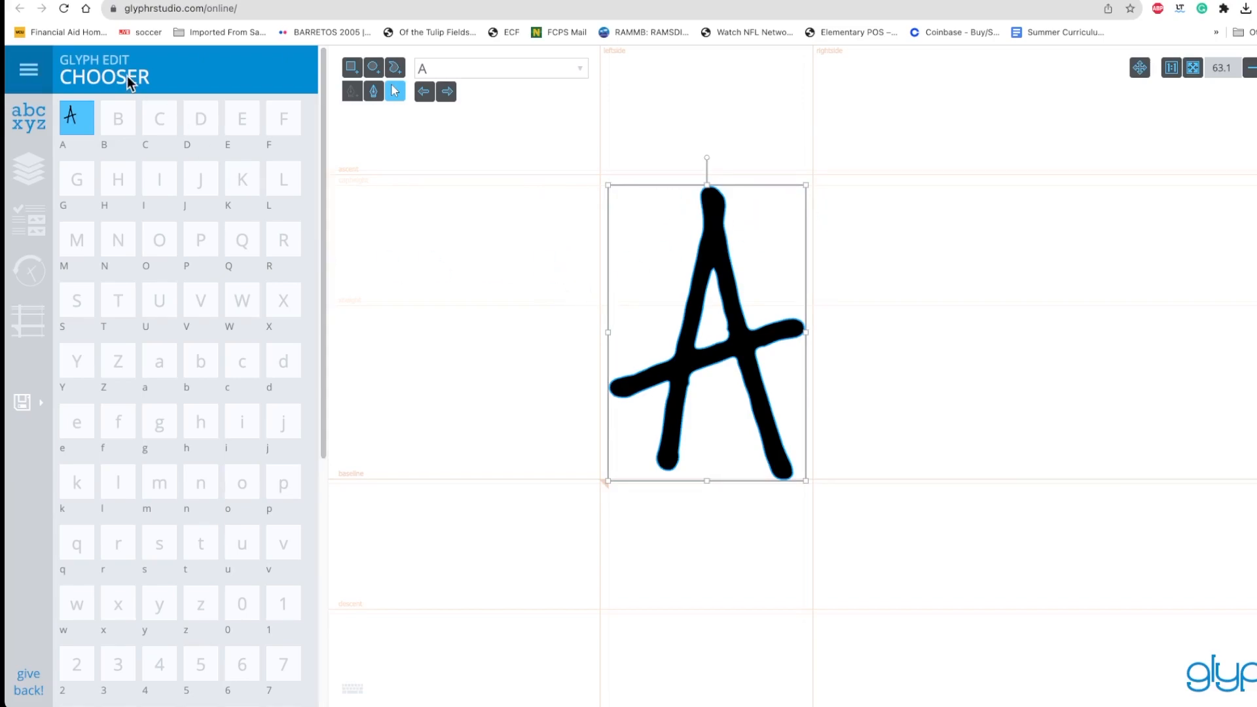
{"action": "left_click", "coordinate": [116, 120]}
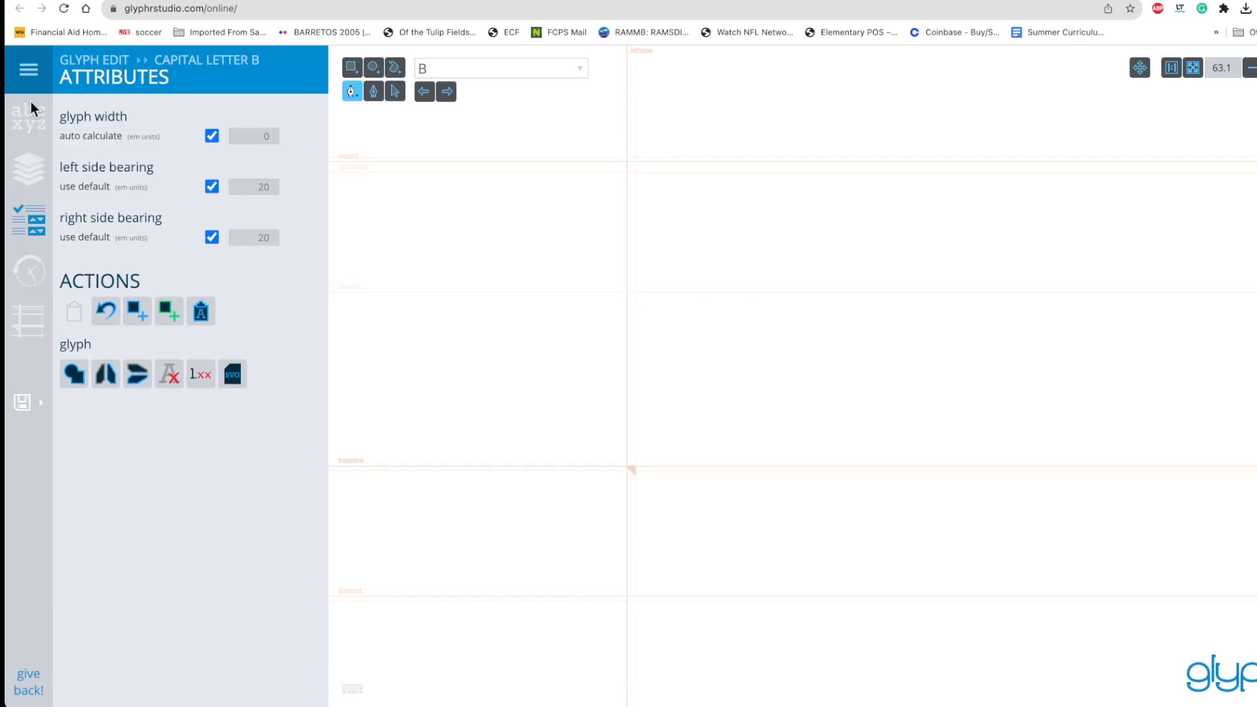
{"action": "left_click", "coordinate": [32, 115]}
{"action": "left_click", "coordinate": [115, 117]}
{"action": "left_click", "coordinate": [30, 116]}
{"action": "left_click", "coordinate": [115, 117]}
Open SVG import with capital letter B as the target glyph, load B.svg and import it
{"action": "left_click", "coordinate": [28, 71]}
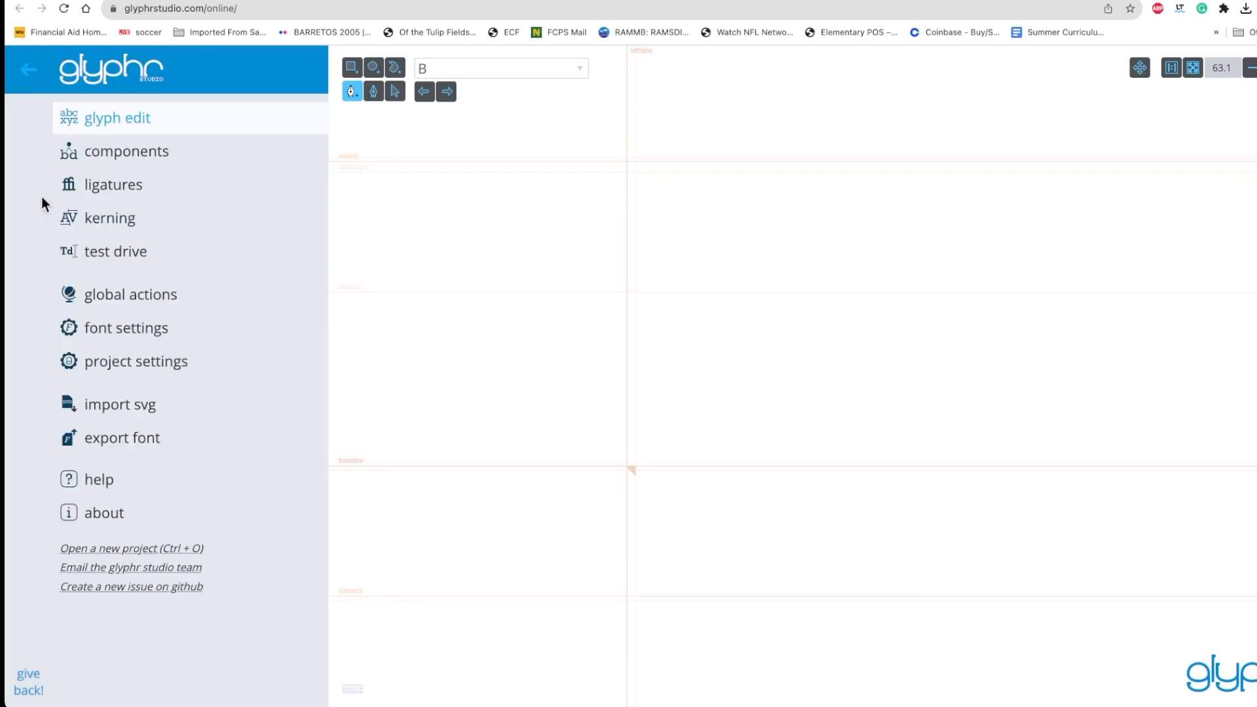
{"action": "left_click", "coordinate": [110, 404]}
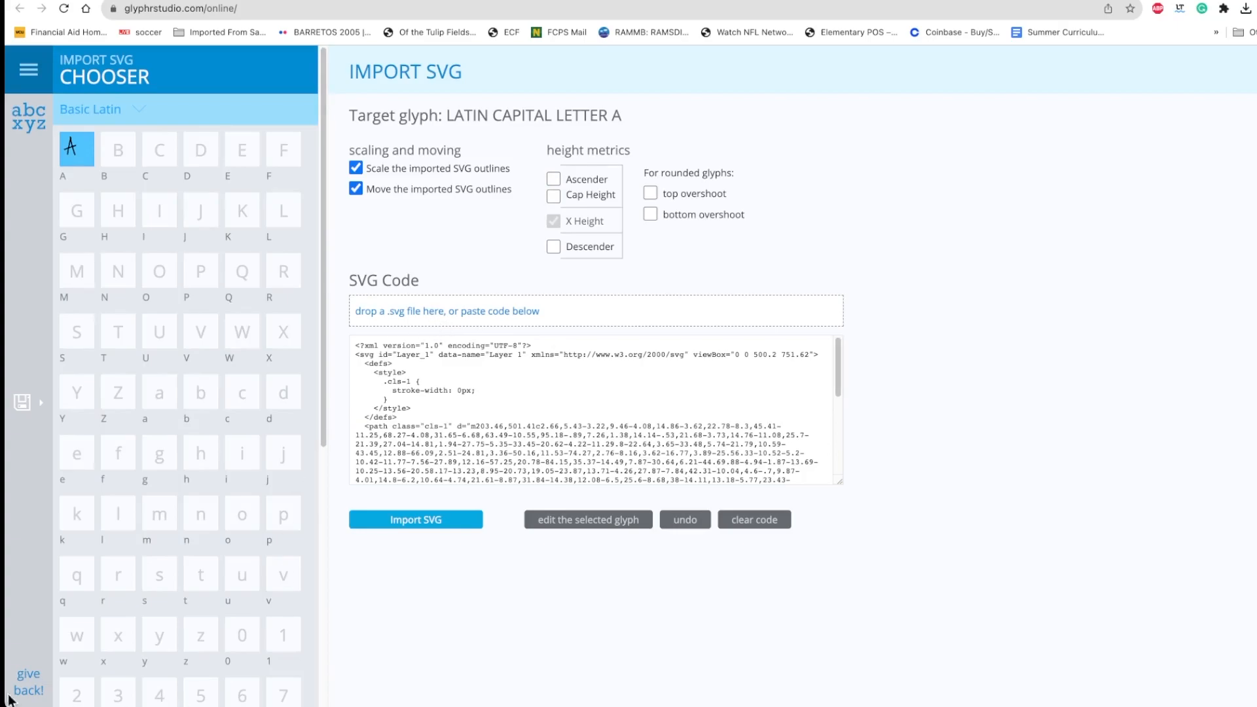
{"action": "left_click", "coordinate": [118, 161]}
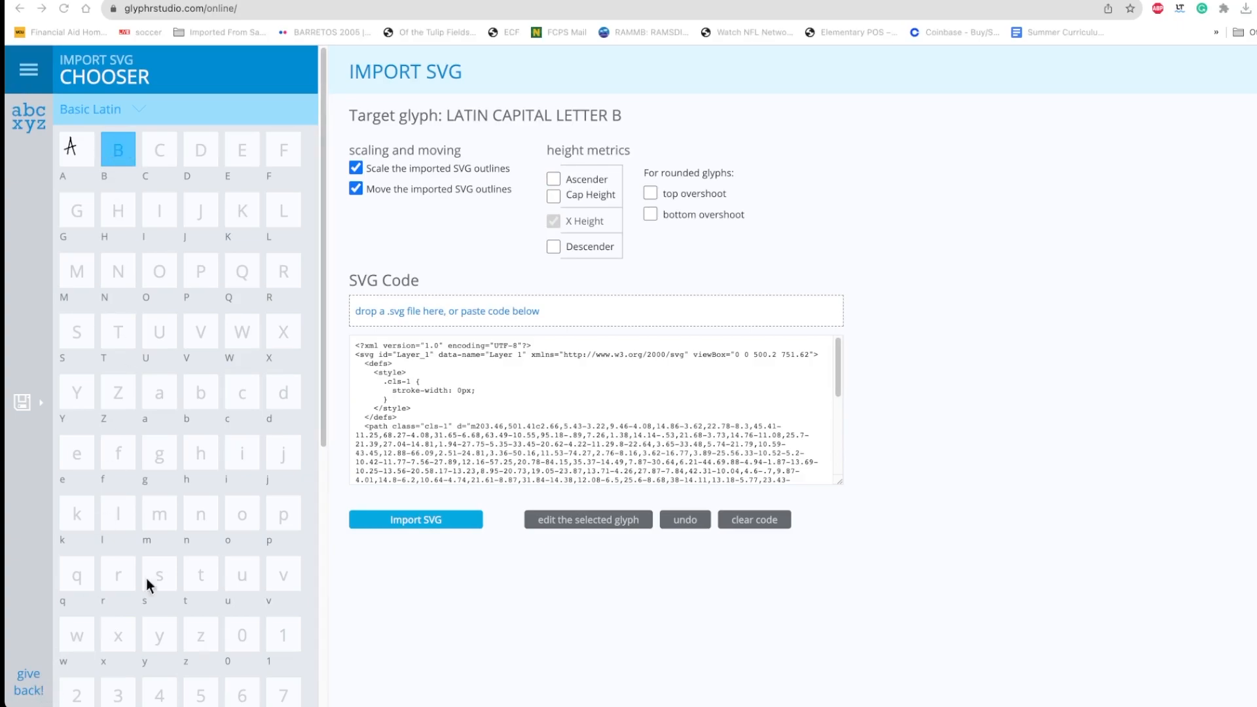
{"action": "left_click_drag", "start_coordinate": [744, 217], "coordinate": [493, 307]}
{"action": "left_click", "coordinate": [415, 520]}
Target capital letter C, load C.svg, import it, and return to the glyph chooser
{"action": "left_click", "coordinate": [160, 153]}
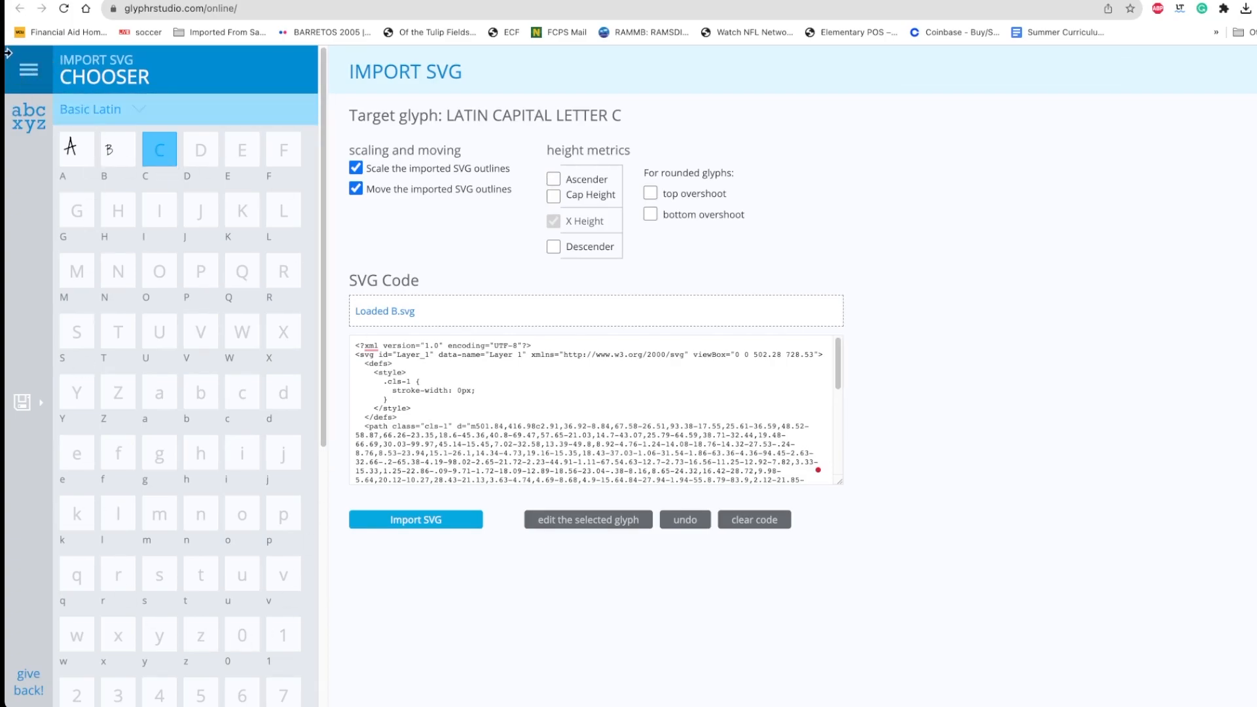
{"action": "left_click", "coordinate": [29, 75]}
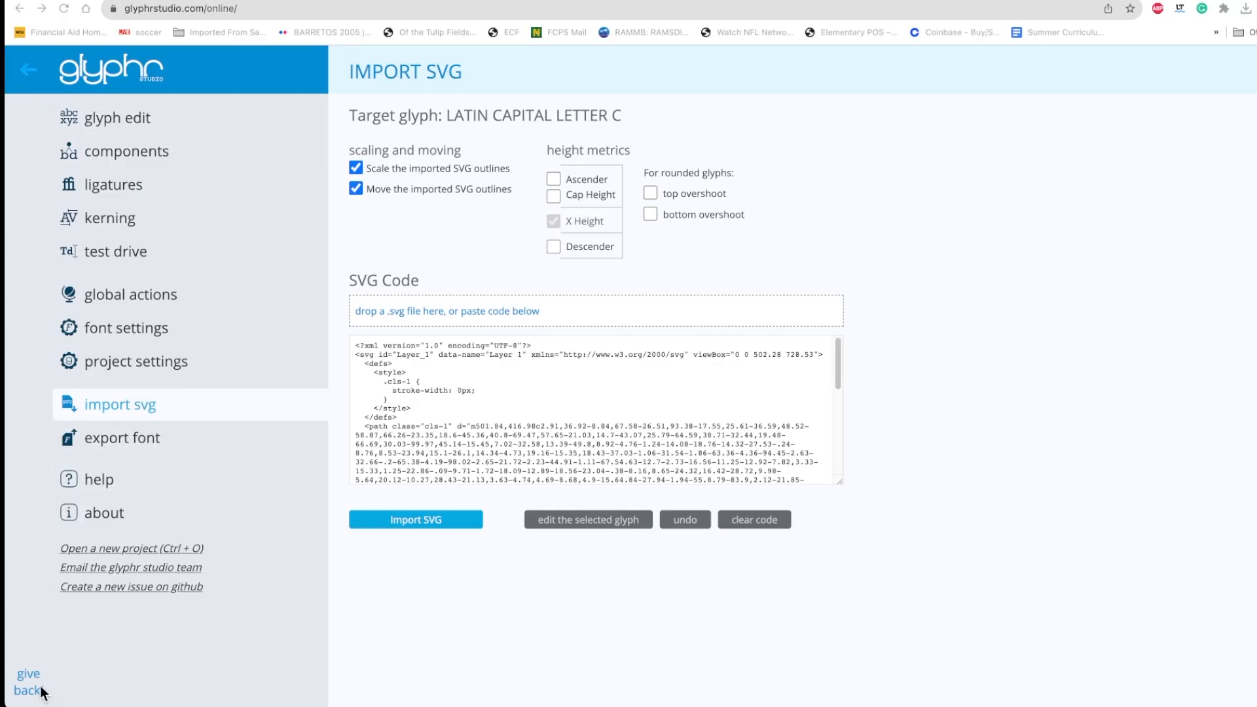
{"action": "left_click_drag", "start_coordinate": [802, 233], "coordinate": [540, 317]}
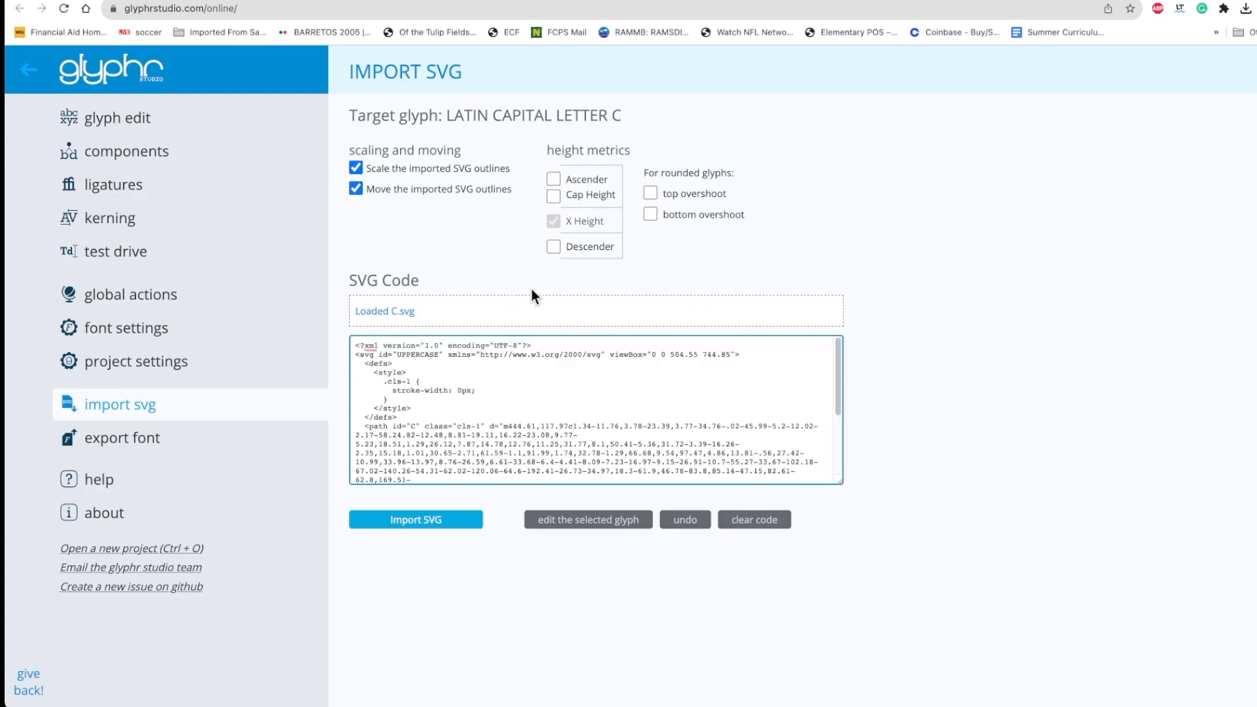
{"action": "left_click", "coordinate": [437, 527]}
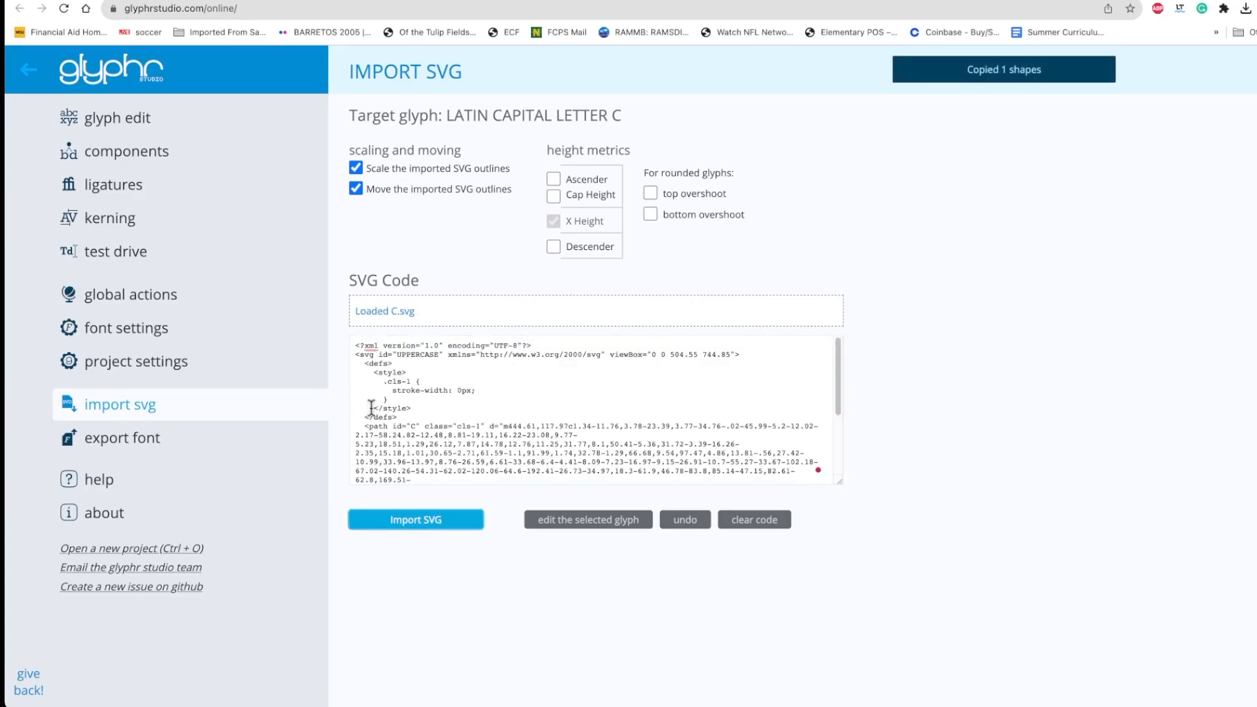
{"action": "left_click", "coordinate": [28, 70]}
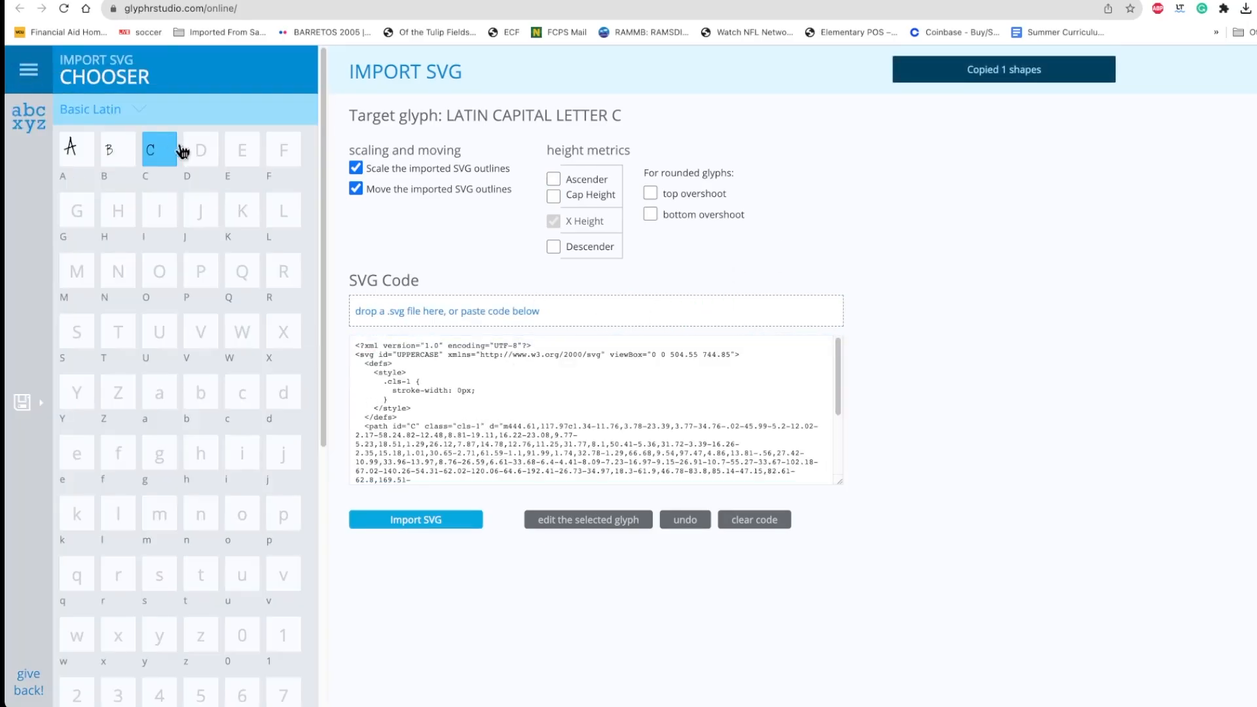
Open capital letter B for editing, select its outline and scale it up from the baseline to the cap height guide
{"action": "left_click", "coordinate": [121, 160]}
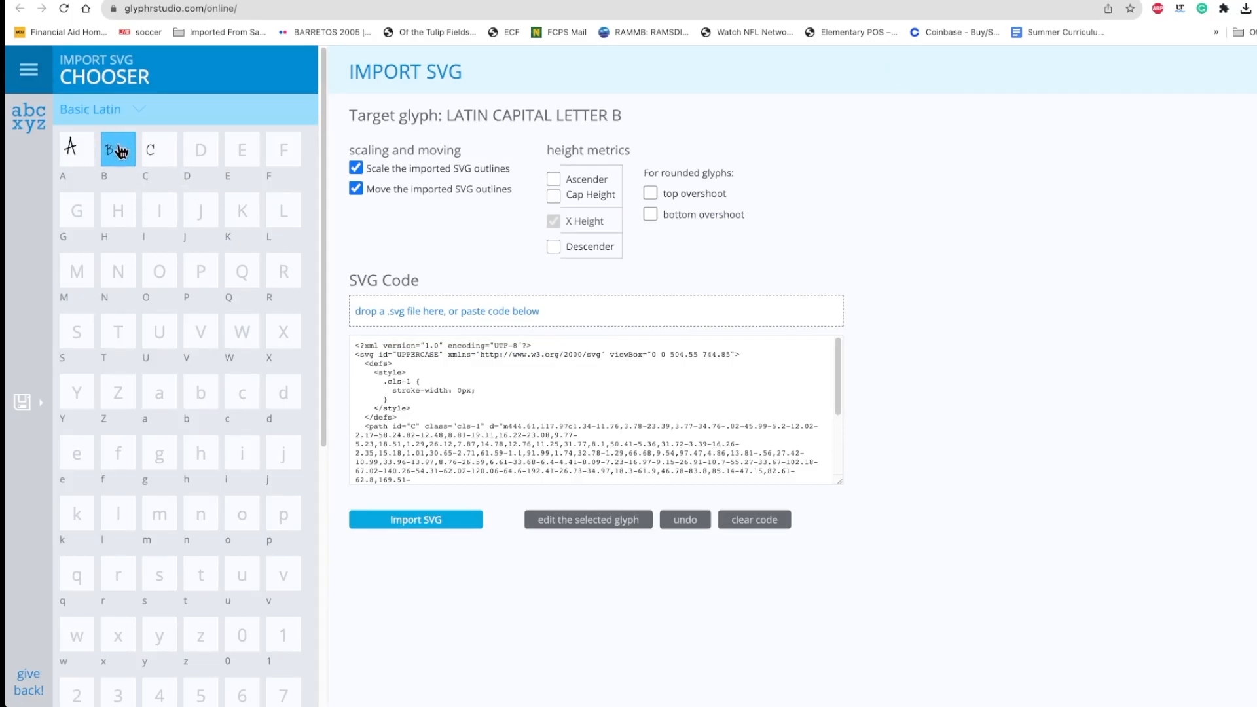
{"action": "left_click", "coordinate": [581, 521]}
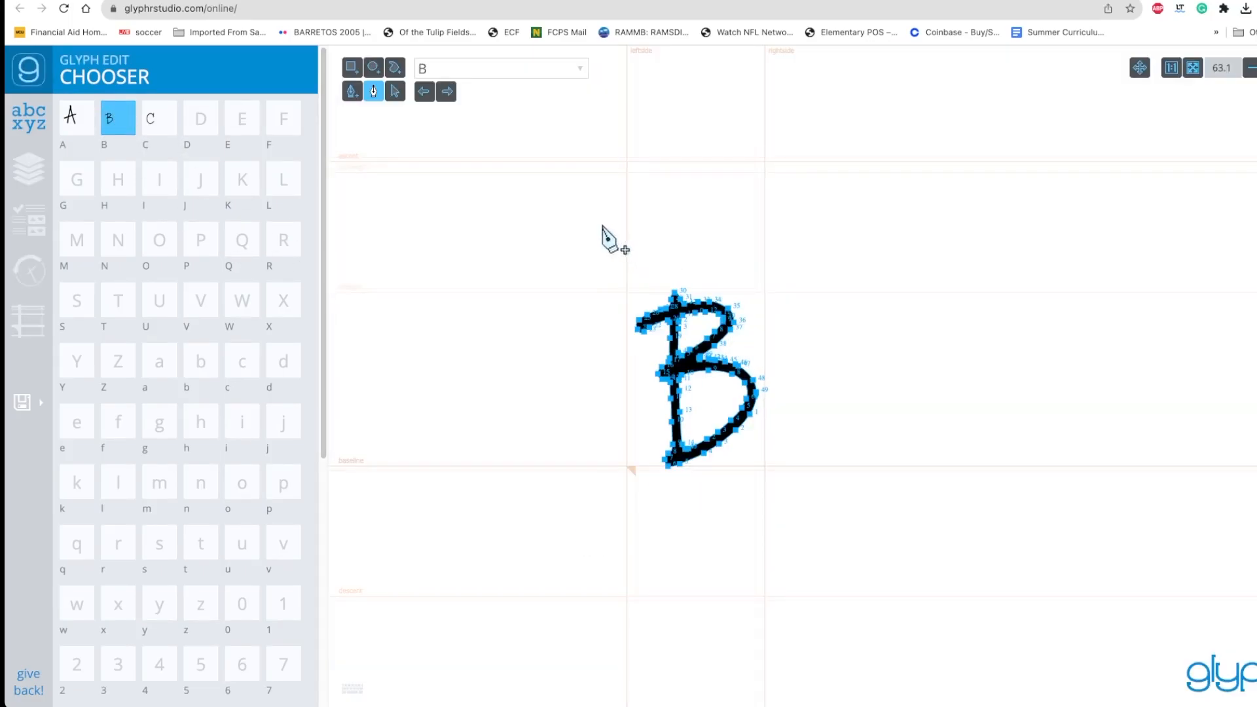
{"action": "left_click", "coordinate": [395, 92]}
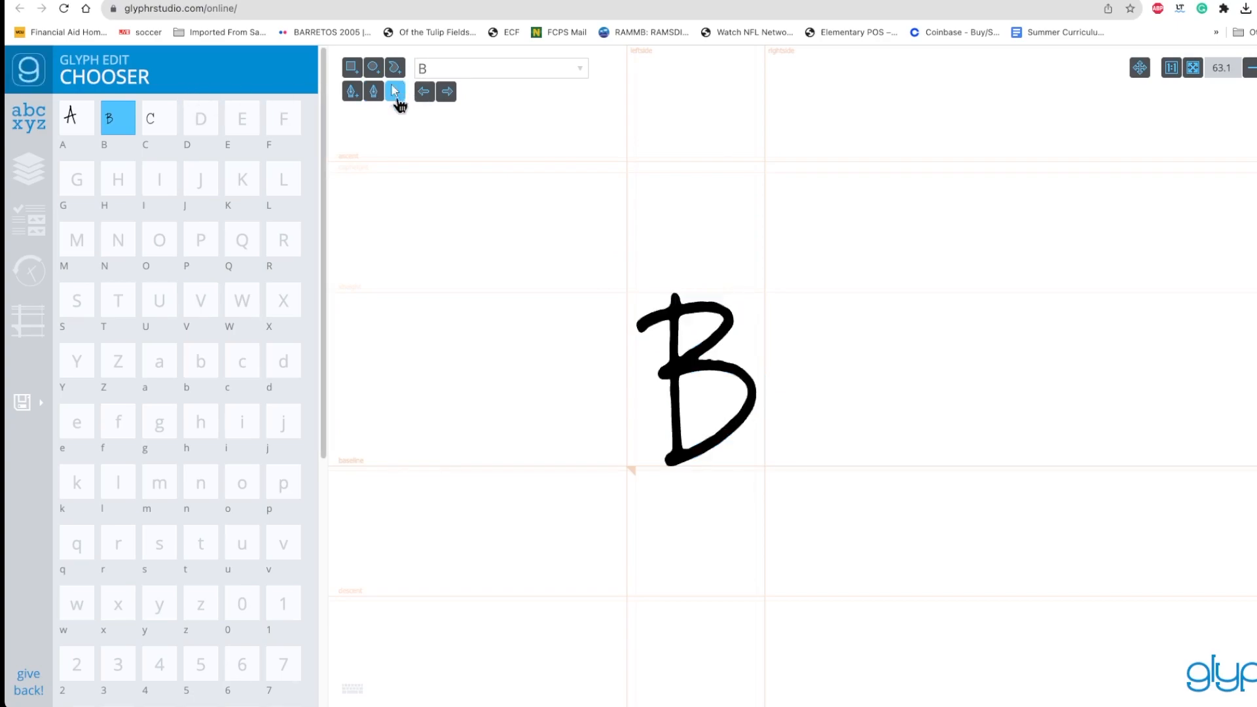
{"action": "left_click", "coordinate": [725, 331]}
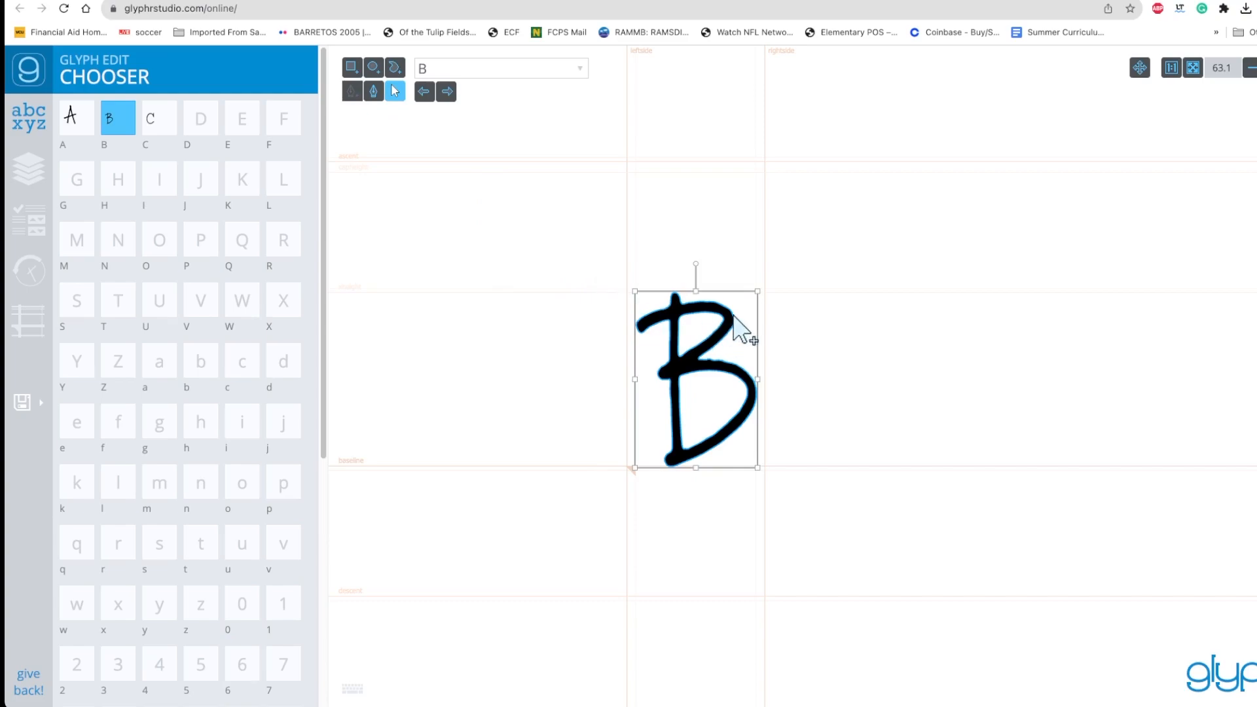
{"action": "left_click_drag", "start_coordinate": [759, 288], "coordinate": [868, 179]}
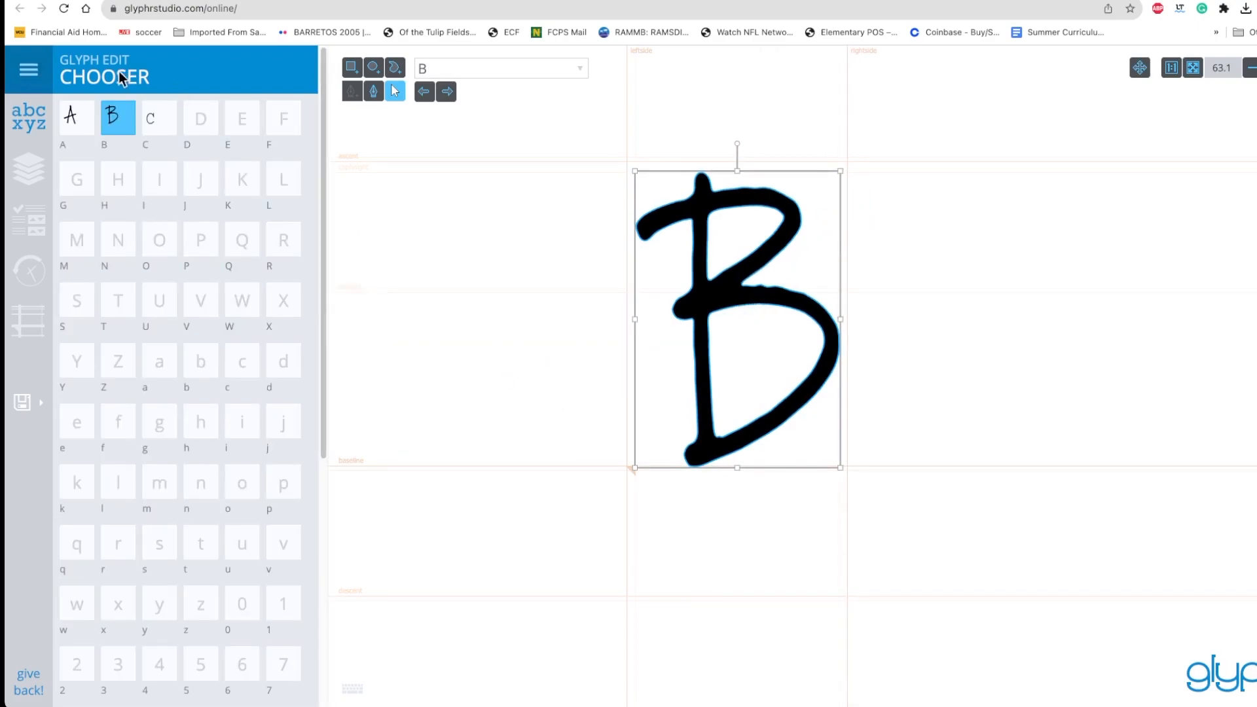
Open capital letter C for editing, select its outline and scale it up to about 481 by 696 units
{"action": "left_click", "coordinate": [157, 125]}
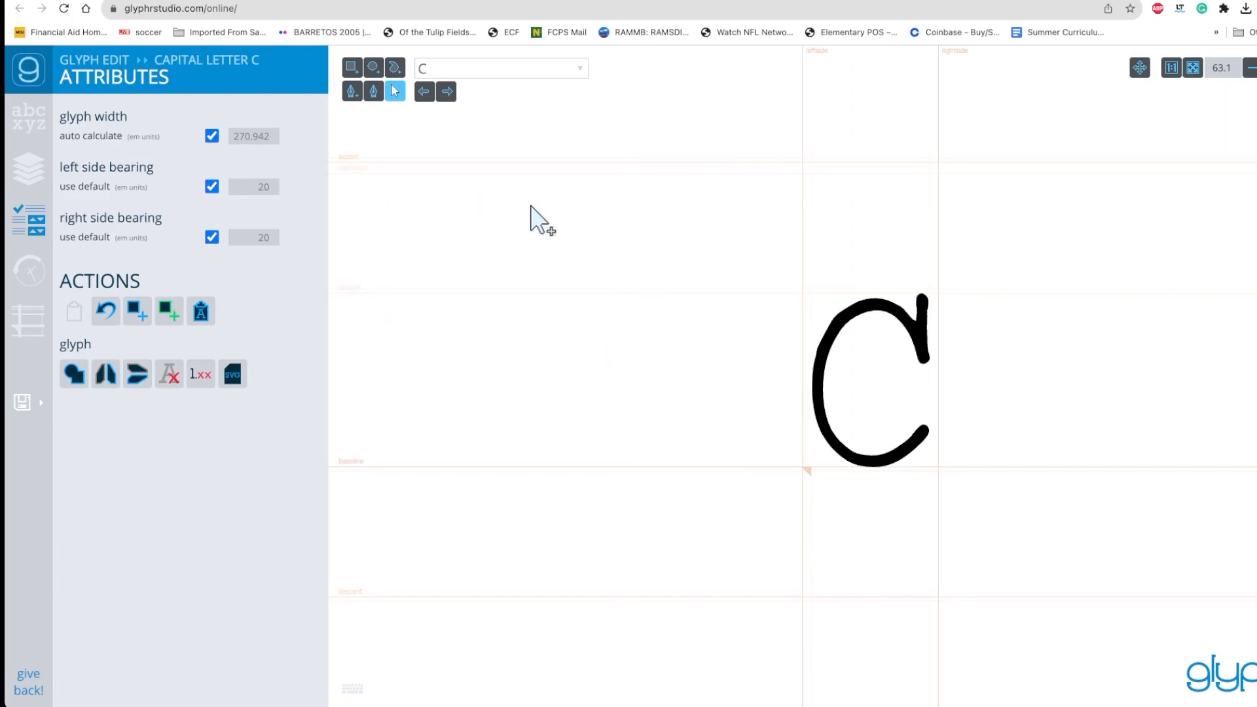
{"action": "key", "text": "super+a"}
{"action": "left_click_drag", "start_coordinate": [929, 293], "coordinate": [1025, 208]}
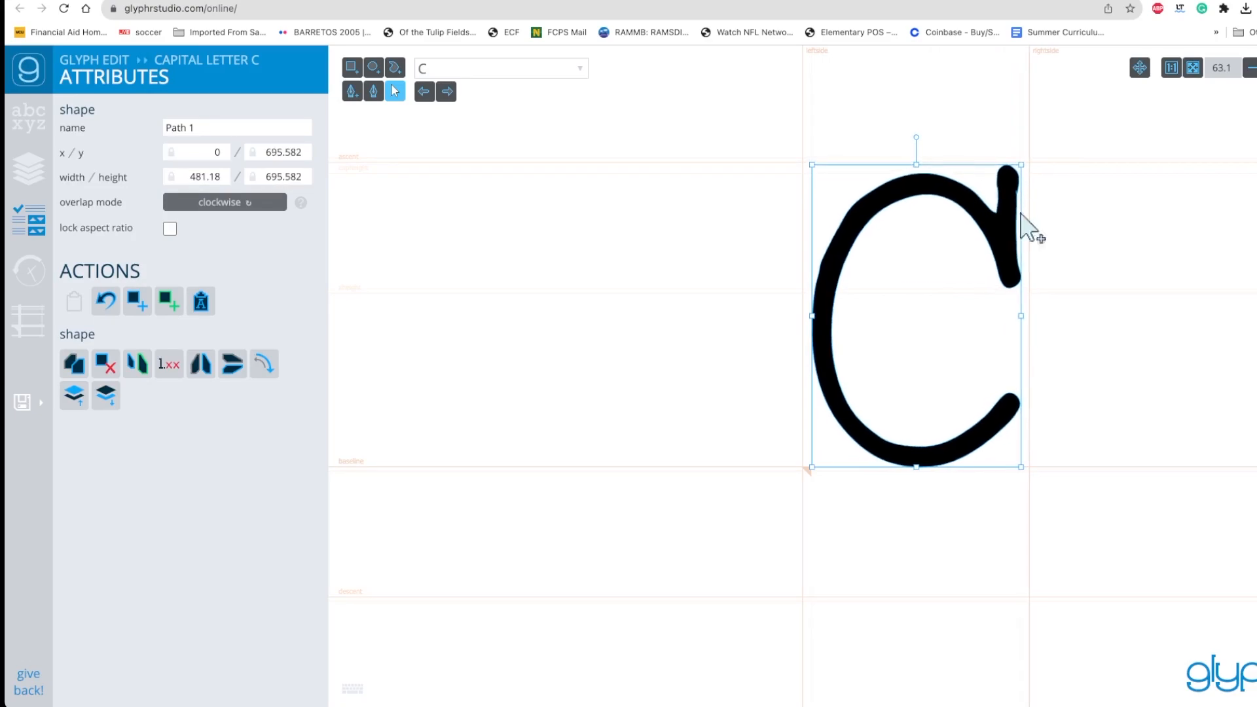
Return to the glyph chooser and export the finished project as an OTF font
{"action": "left_click", "coordinate": [28, 118]}
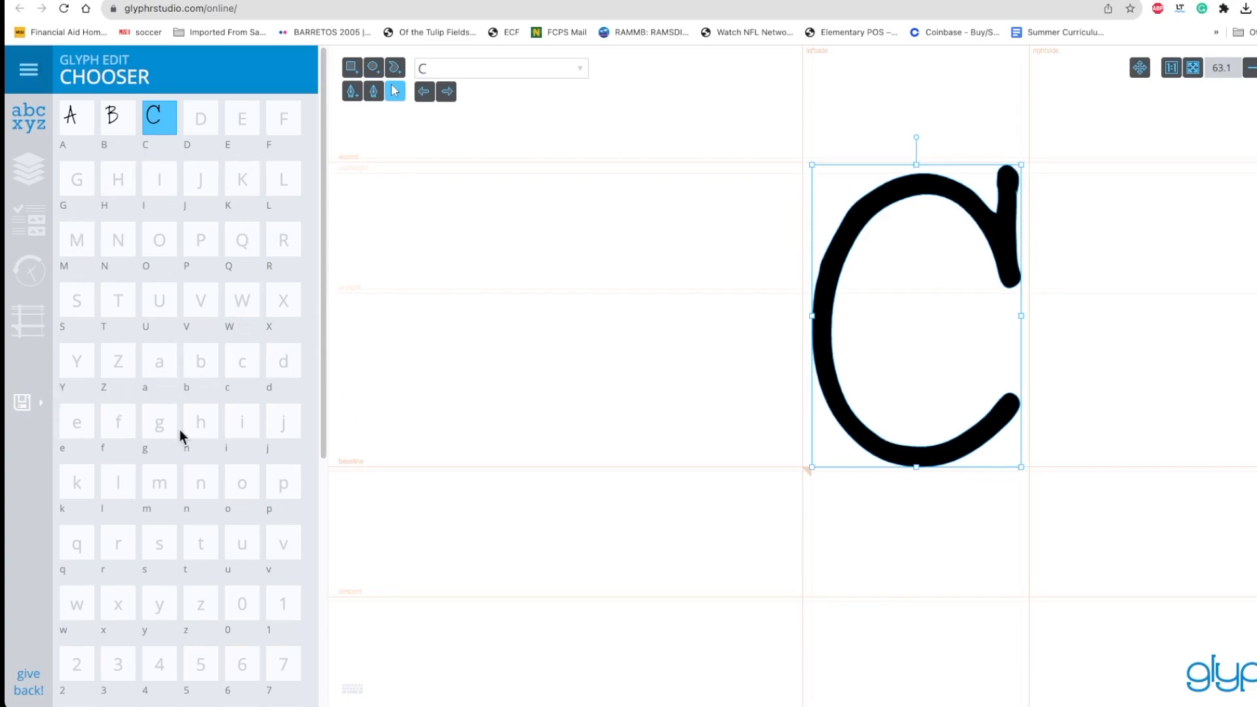
{"action": "left_click", "coordinate": [44, 406]}
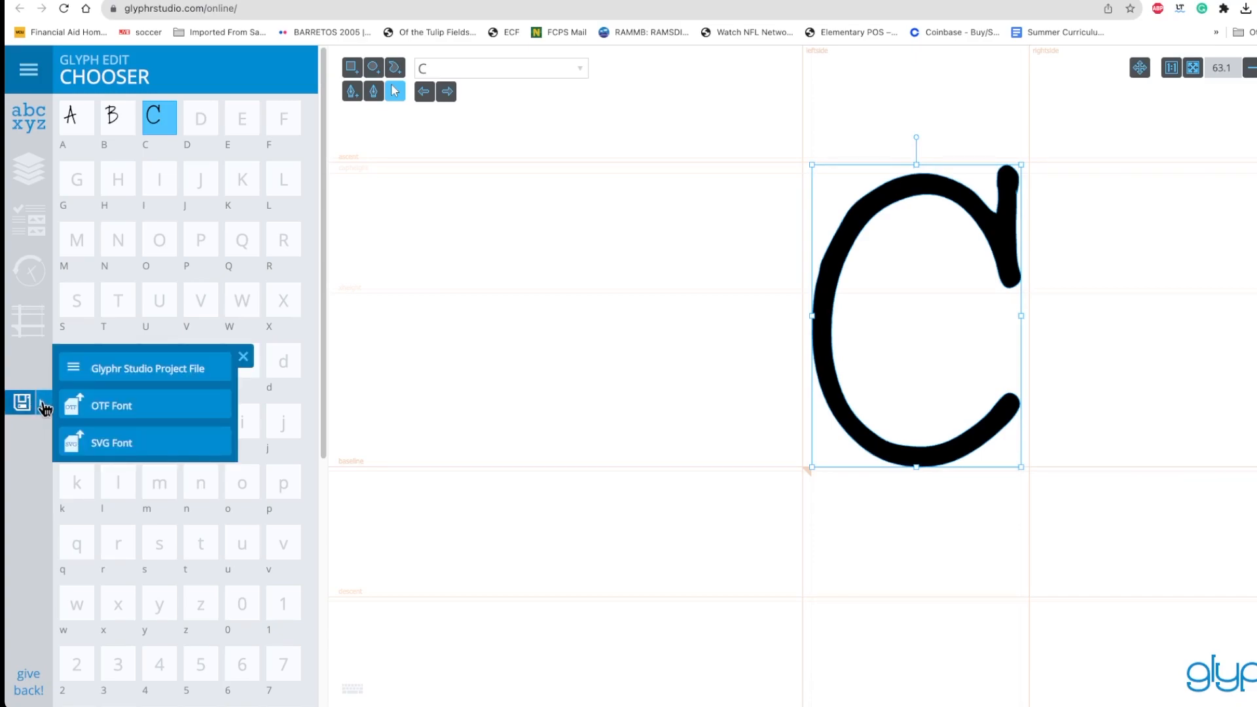
{"action": "left_click", "coordinate": [98, 411]}
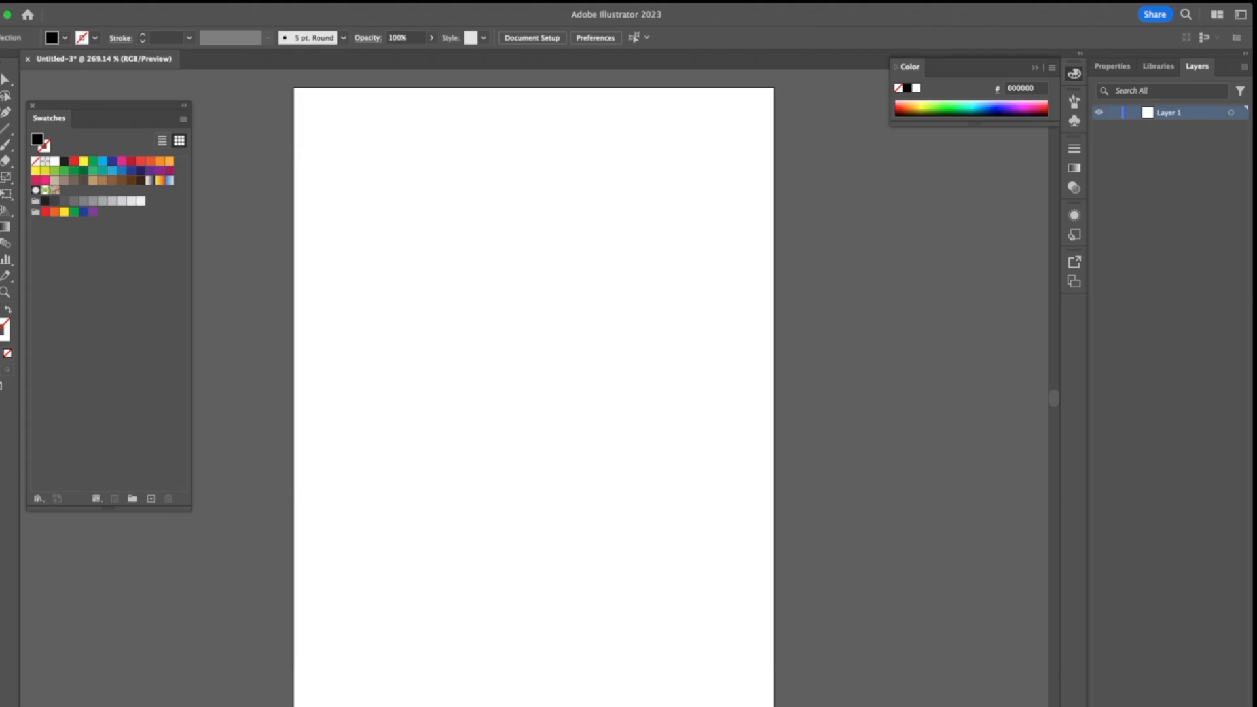
Switch to Adobe Illustrator, create a text frame in the middle of the artboard reading ABC, and set its size to 129 pt
{"action": "key", "text": "t"}
{"action": "left_click_drag", "start_coordinate": [432, 320], "coordinate": [681, 429]}
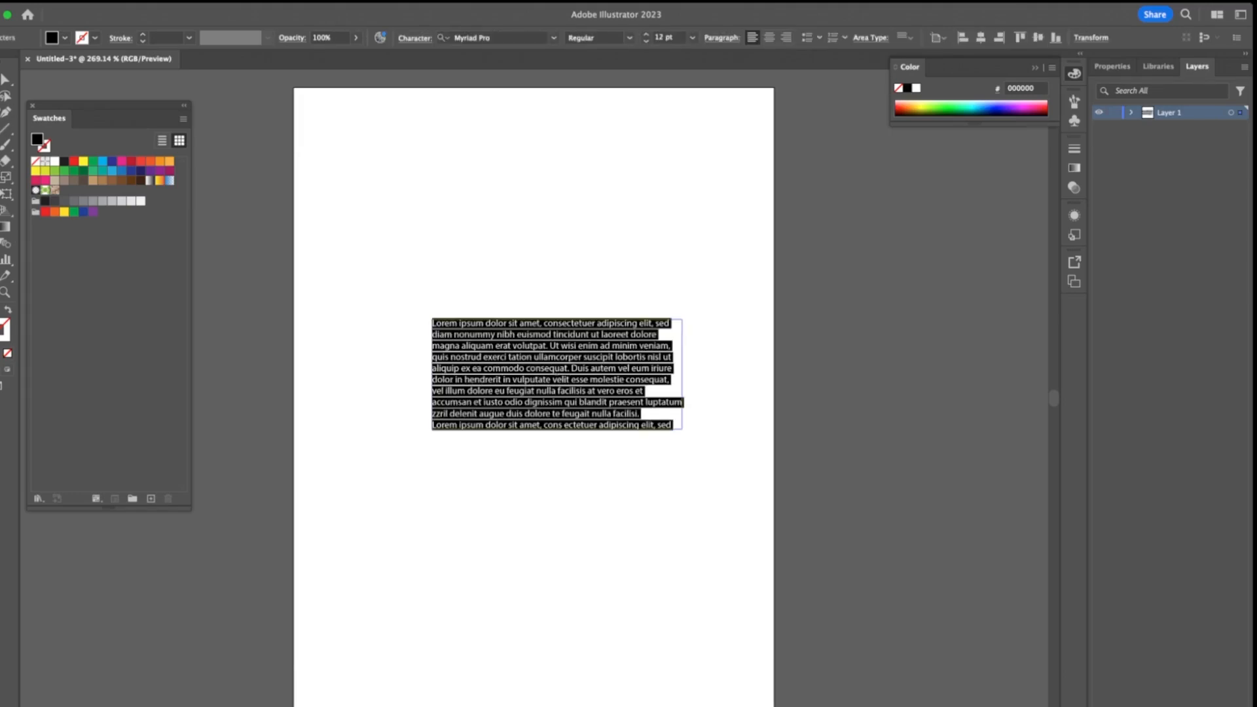
{"action": "key", "text": "BackSpace"}
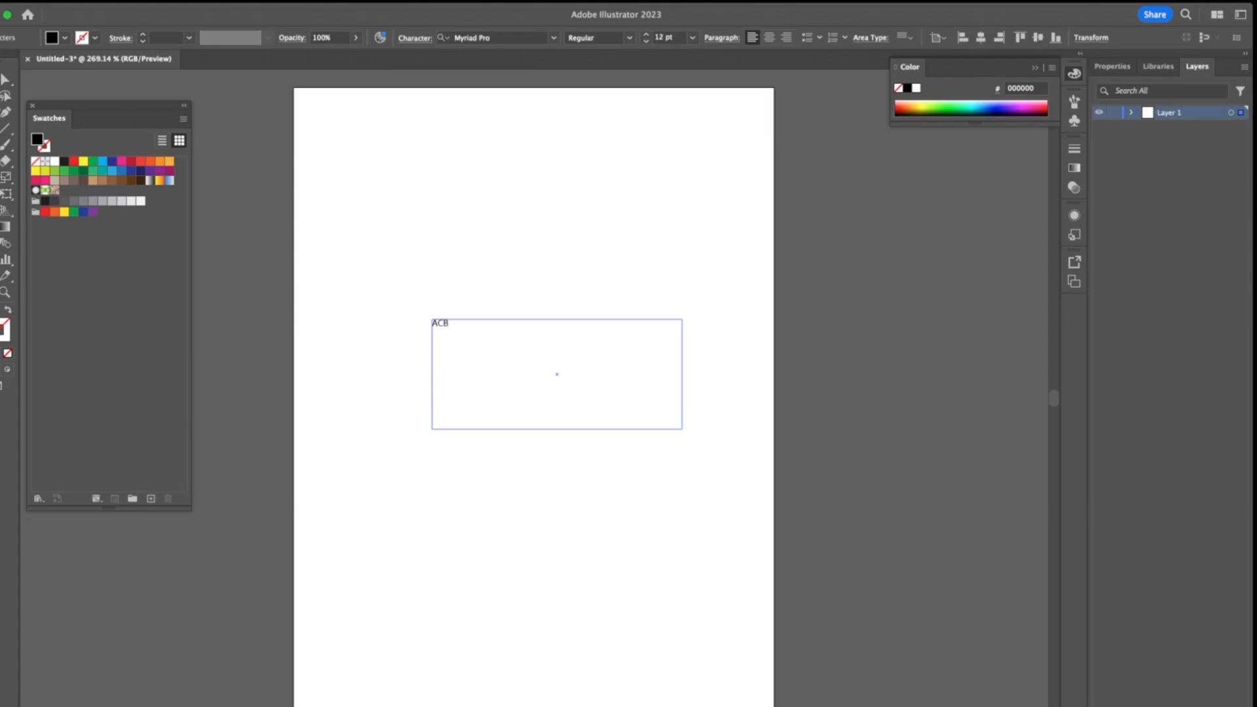
{"action": "key", "text": "super+a"}
{"action": "key", "text": "super+a"}
{"action": "left_click", "coordinate": [646, 34]}
{"action": "left_click_drag", "start_coordinate": [646, 34], "coordinate": [646, 35]}
{"action": "left_click", "coordinate": [646, 34]}
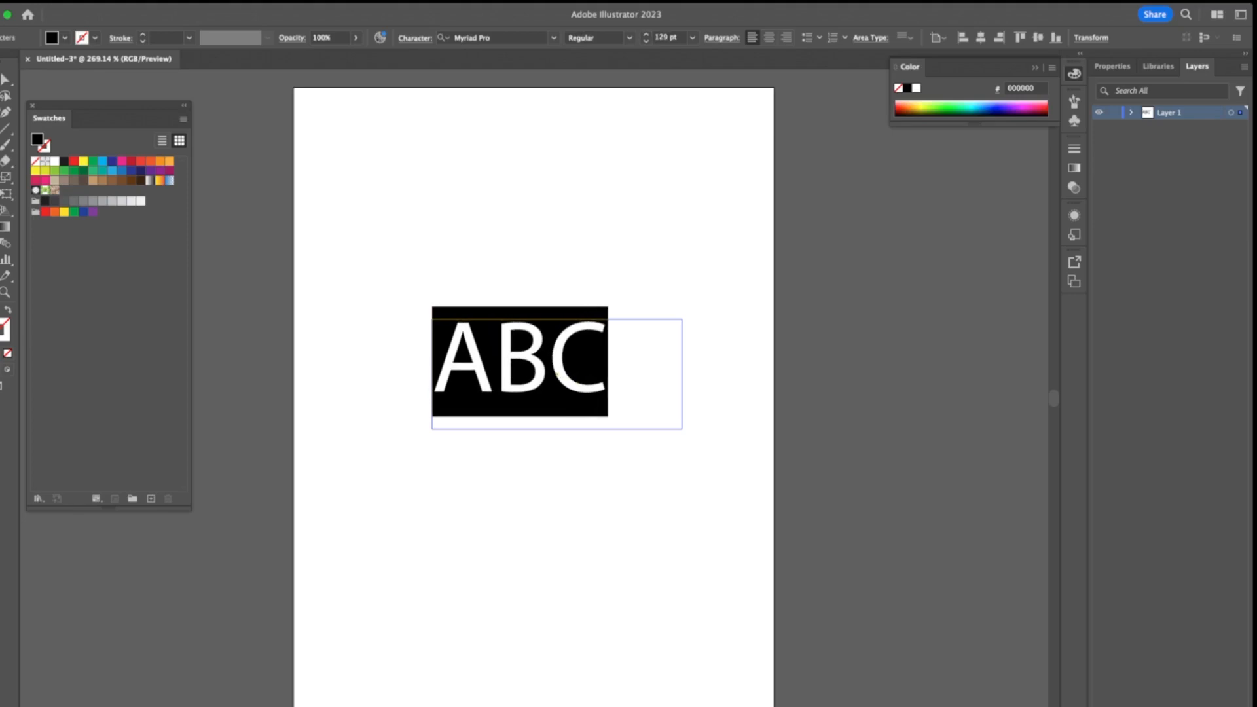
Try the Richflame DEMO font on the ABC text and shift the text frame slightly to the right
{"action": "left_click", "coordinate": [553, 37]}
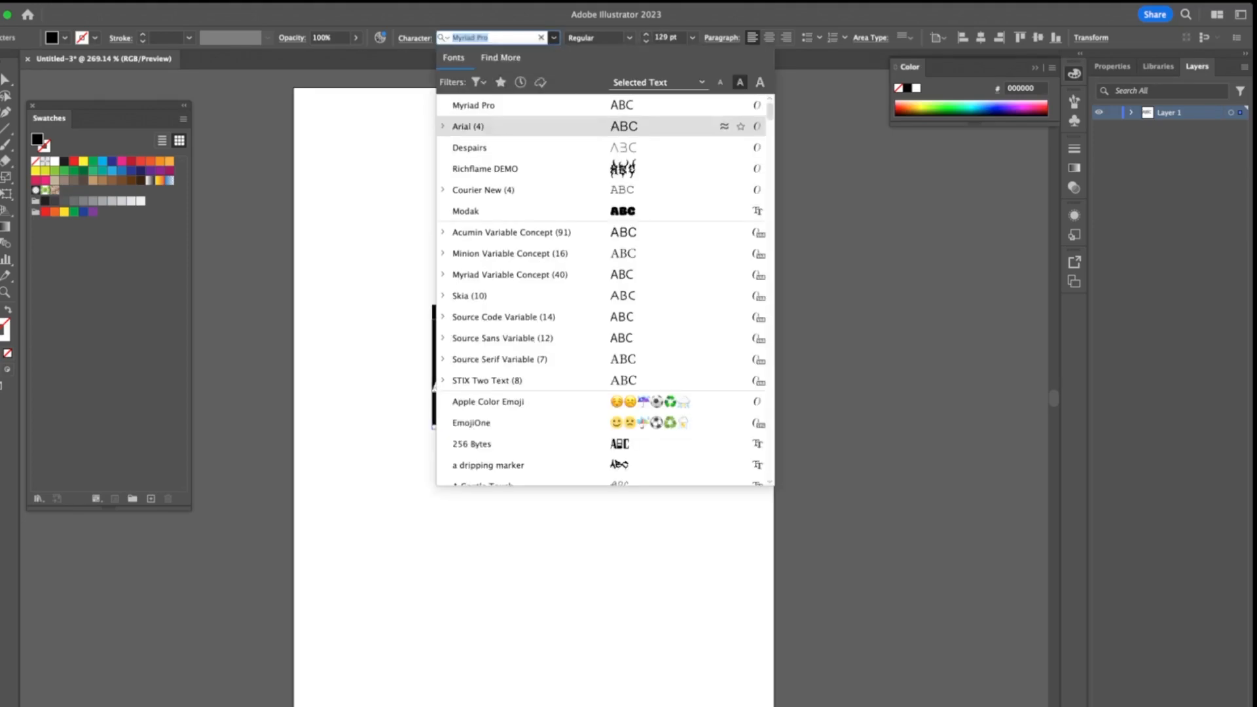
{"action": "left_click", "coordinate": [484, 168]}
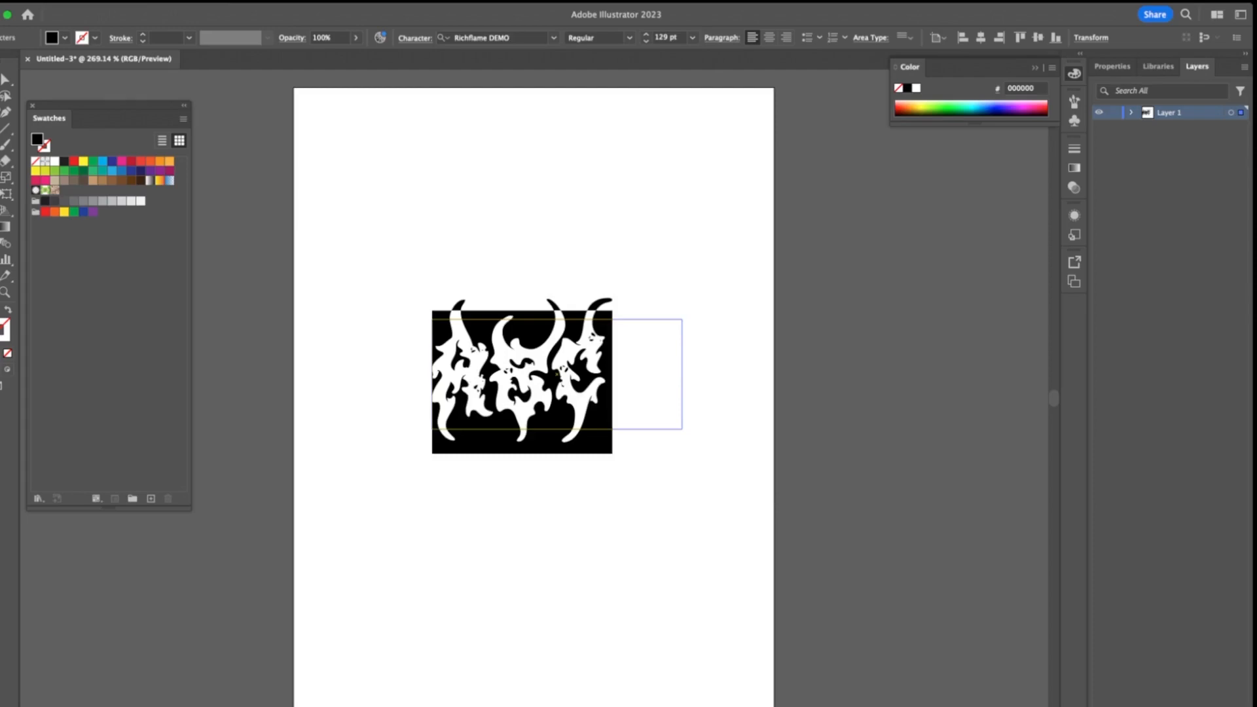
{"action": "key", "text": "Escape"}
{"action": "mouse_move", "coordinate": [523, 373]}
{"action": "left_mouse_down"}
{"action": "mouse_move", "coordinate": [527, 343]}
{"action": "mouse_move", "coordinate": [543, 370]}
{"action": "left_mouse_up"}
{"action": "key", "text": "super+shift+a"}
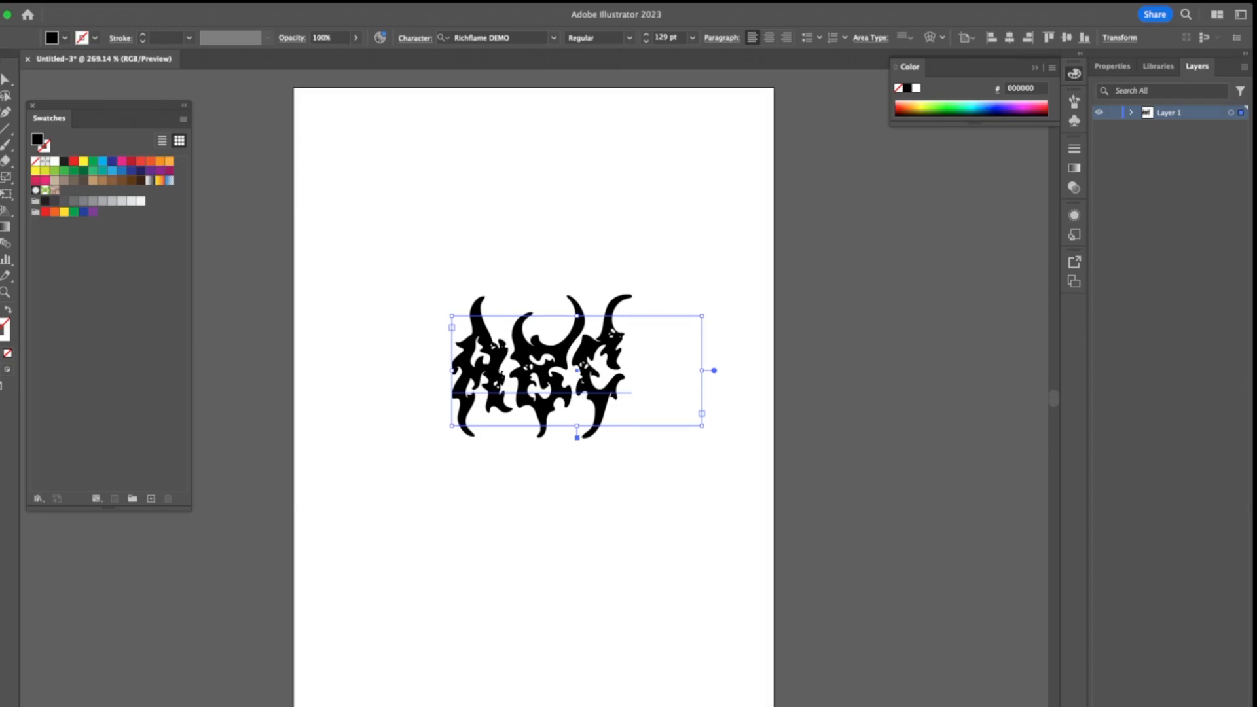
Select the ABC text frame and change its font to SUPERFONT 2023 Regular
{"action": "left_click", "coordinate": [589, 256]}
{"action": "left_click", "coordinate": [549, 373]}
{"action": "left_click", "coordinate": [554, 38]}
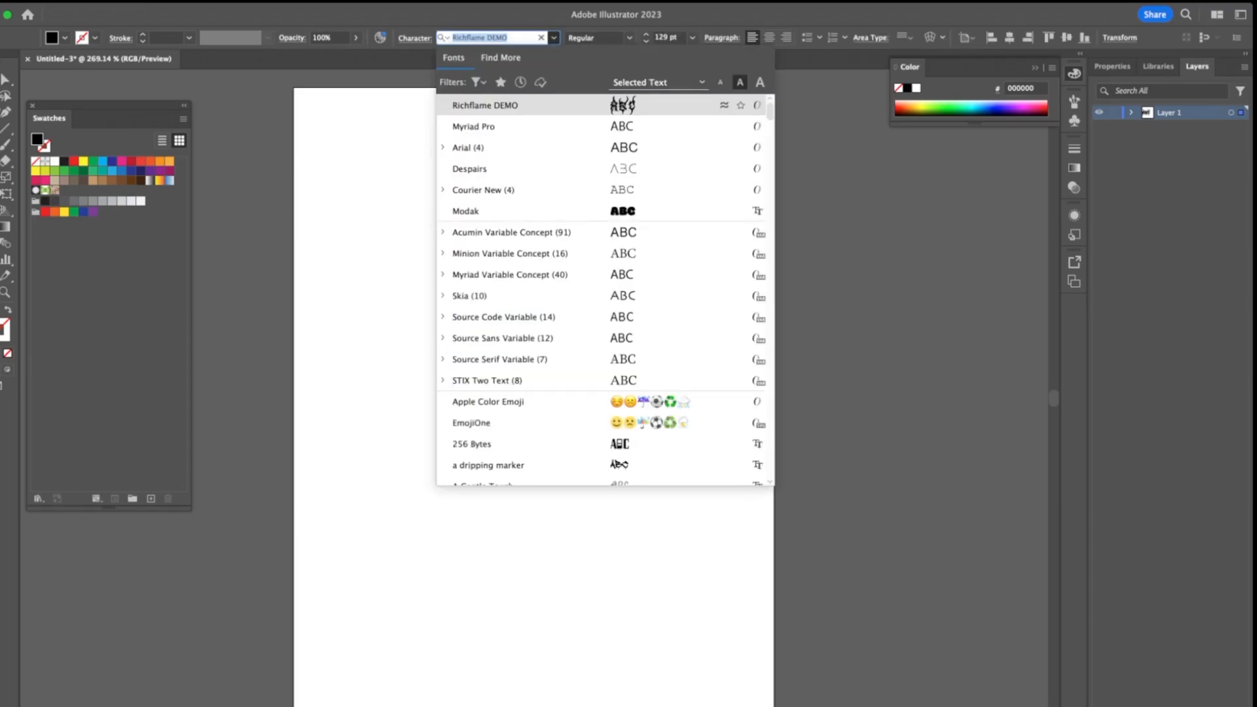
{"action": "type", "text": "SUPER"}
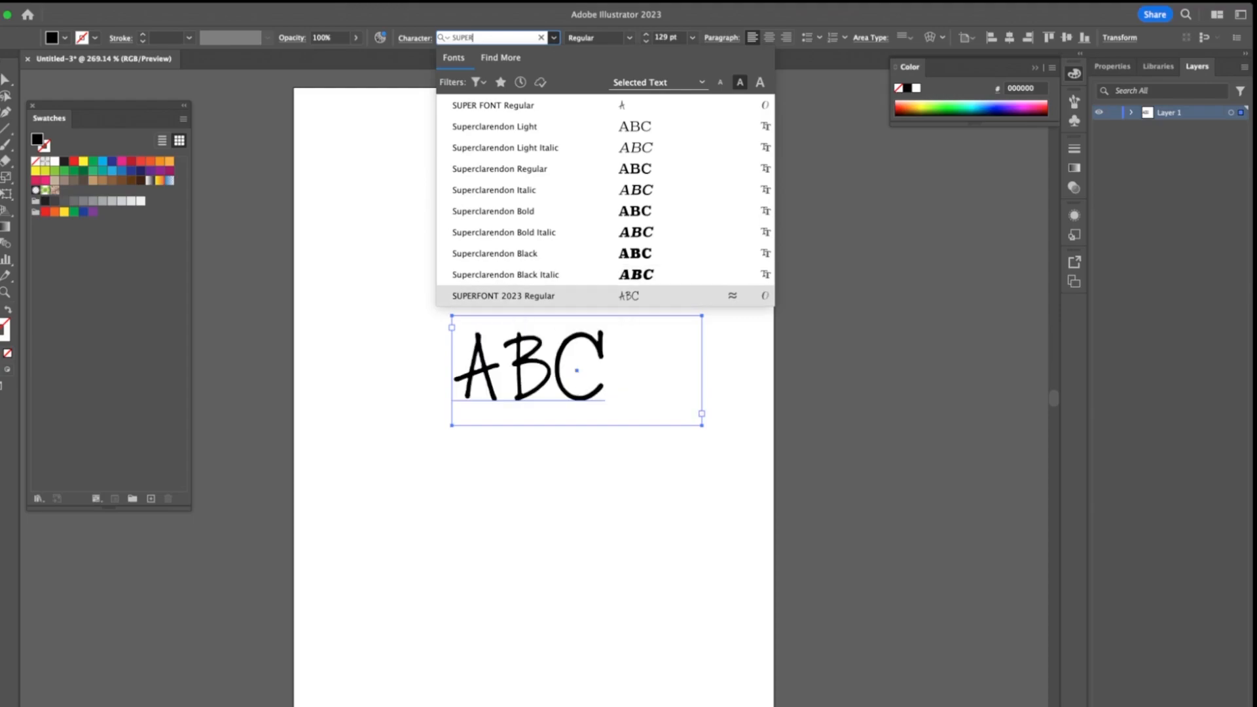
{"action": "key", "text": "Return"}
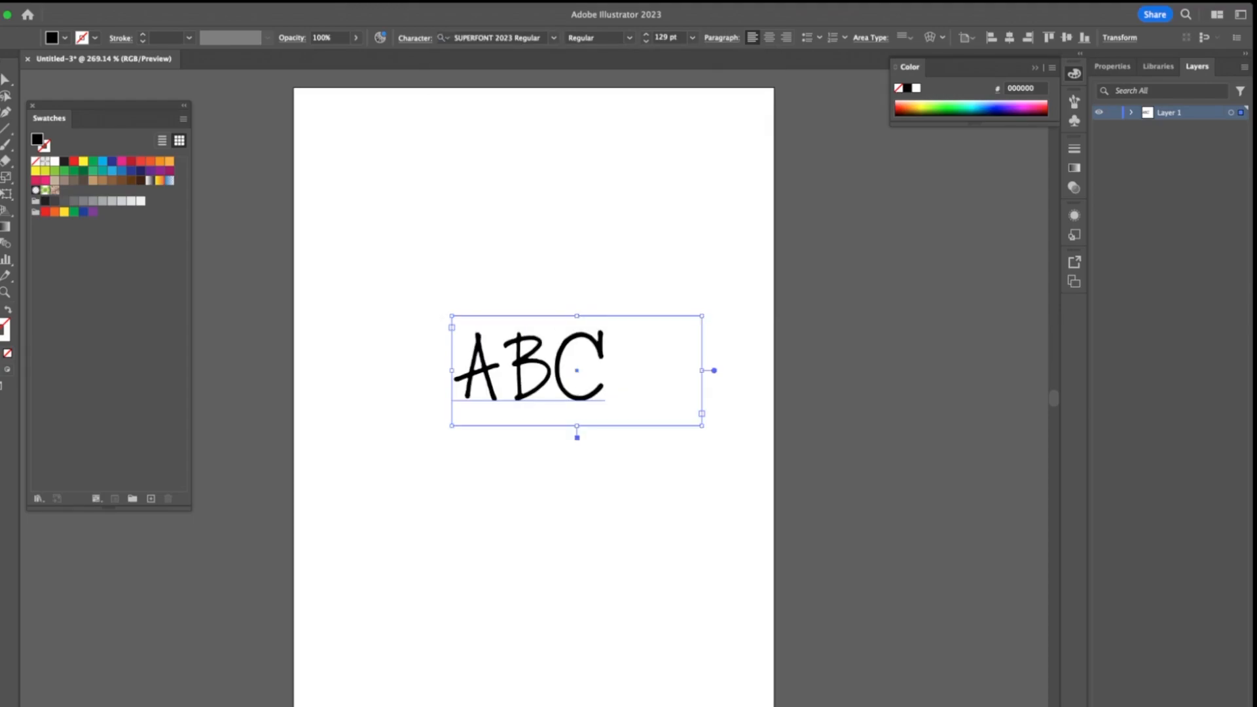
Test extra B letters in the ABC text, remove them and delete the A so the text reads BC
{"action": "left_click", "coordinate": [589, 497]}
{"action": "triple_click", "coordinate": [530, 370]}
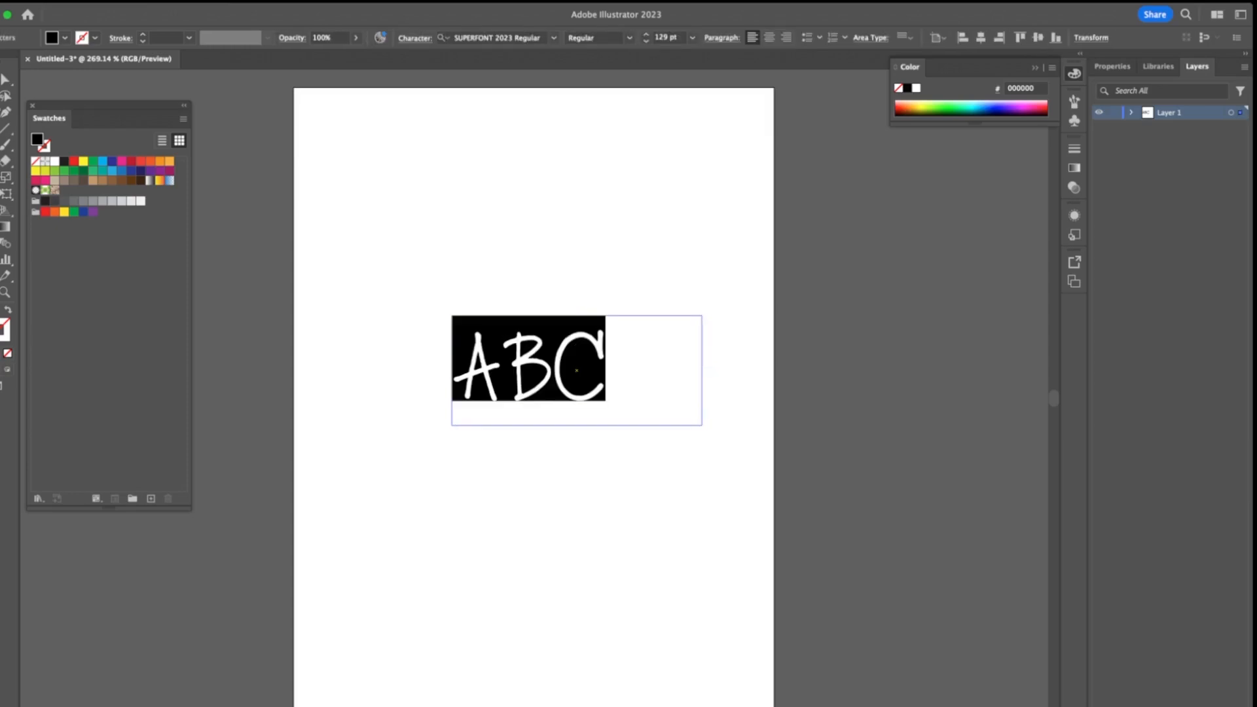
{"action": "left_click", "coordinate": [502, 367]}
{"action": "type", "text": "BB"}
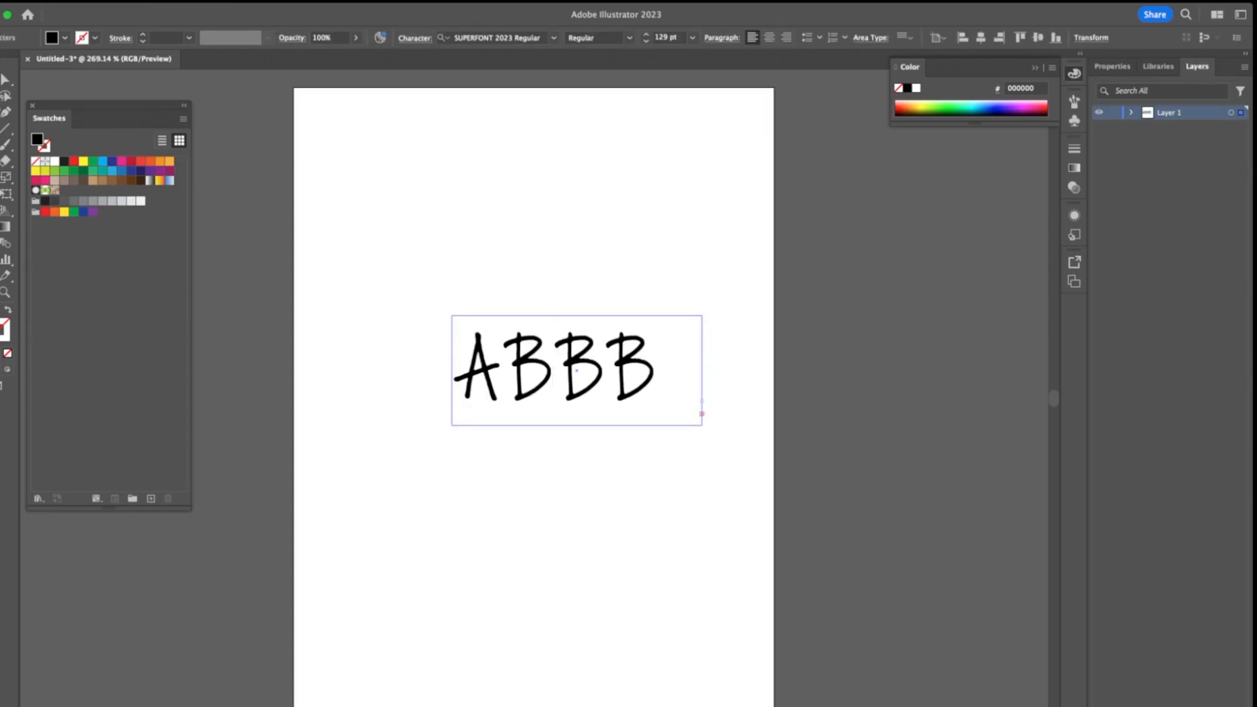
{"action": "key", "text": "BackSpace"}
{"action": "key", "text": "BackSpace"}
{"action": "key", "text": "BackSpace"}
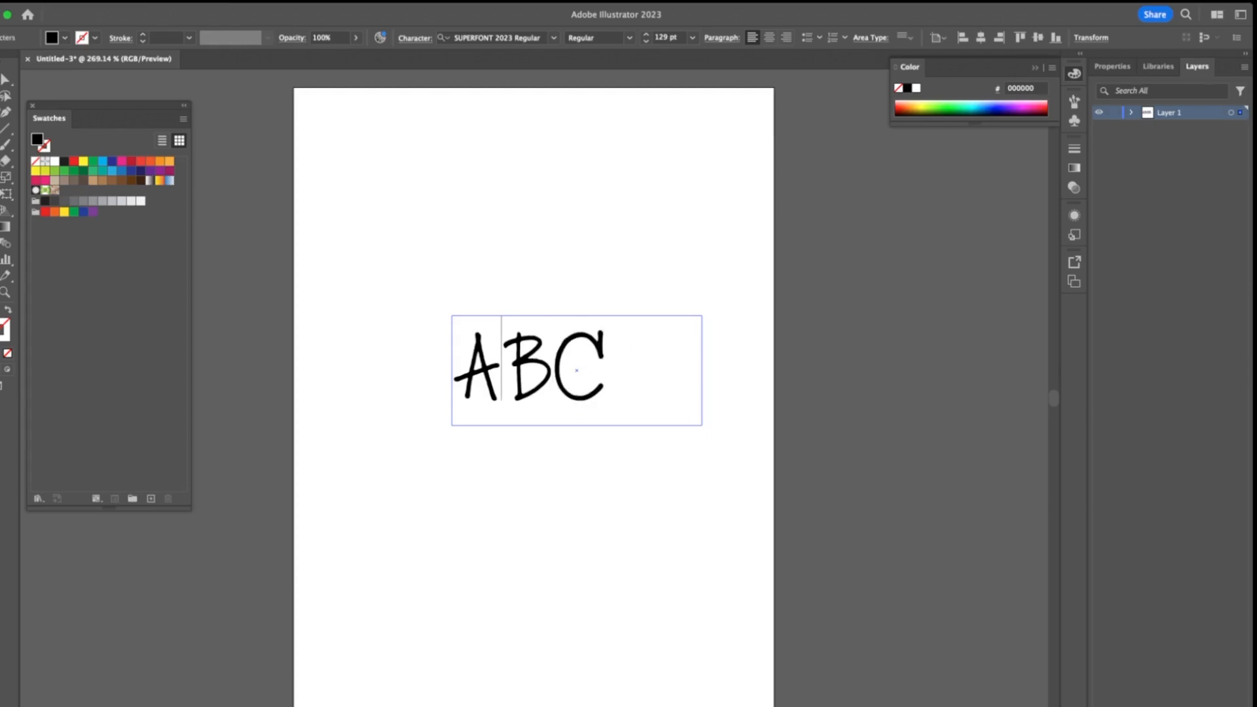
{"action": "key", "text": "Escape"}
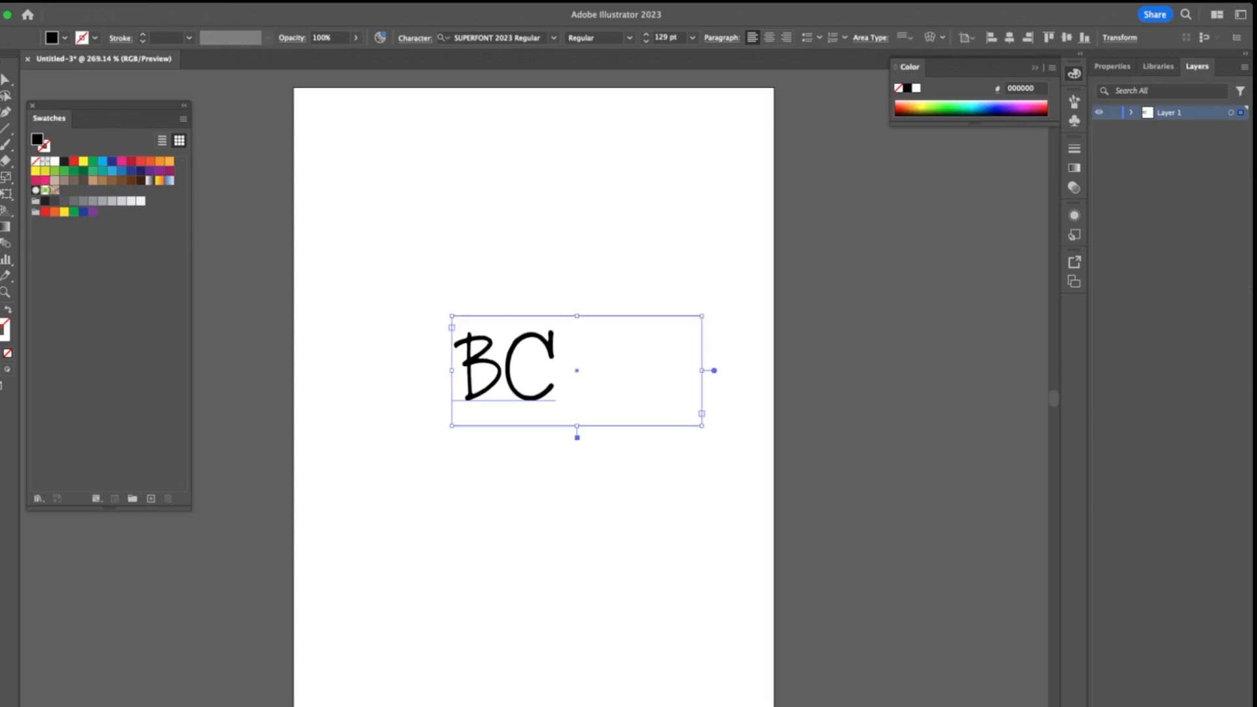
Add a new line of point text reading ABCBABD above the BC text
{"action": "left_click", "coordinate": [589, 498]}
{"action": "key", "text": "t"}
{"action": "left_click", "coordinate": [380, 229]}
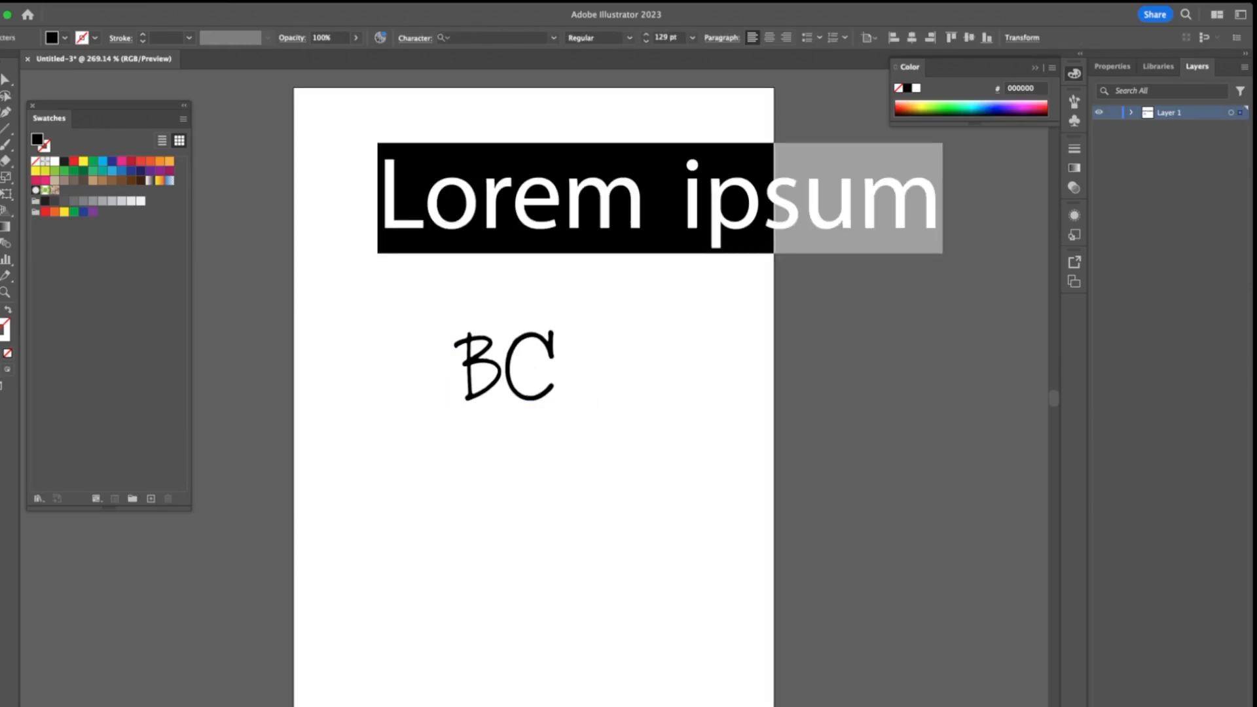
{"action": "type", "text": "ABCBABD"}
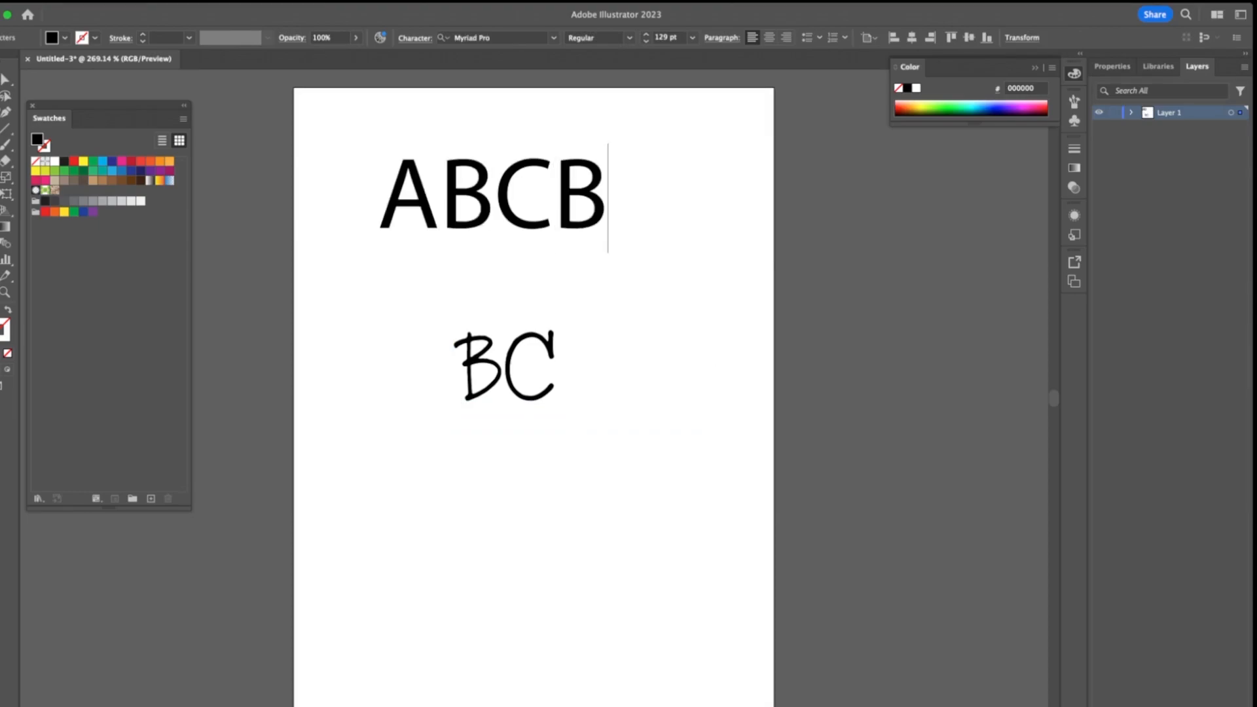
Select all of the ABCBABD text and apply the SUPERFONT 2023 Regular font
{"action": "key", "text": "super+a"}
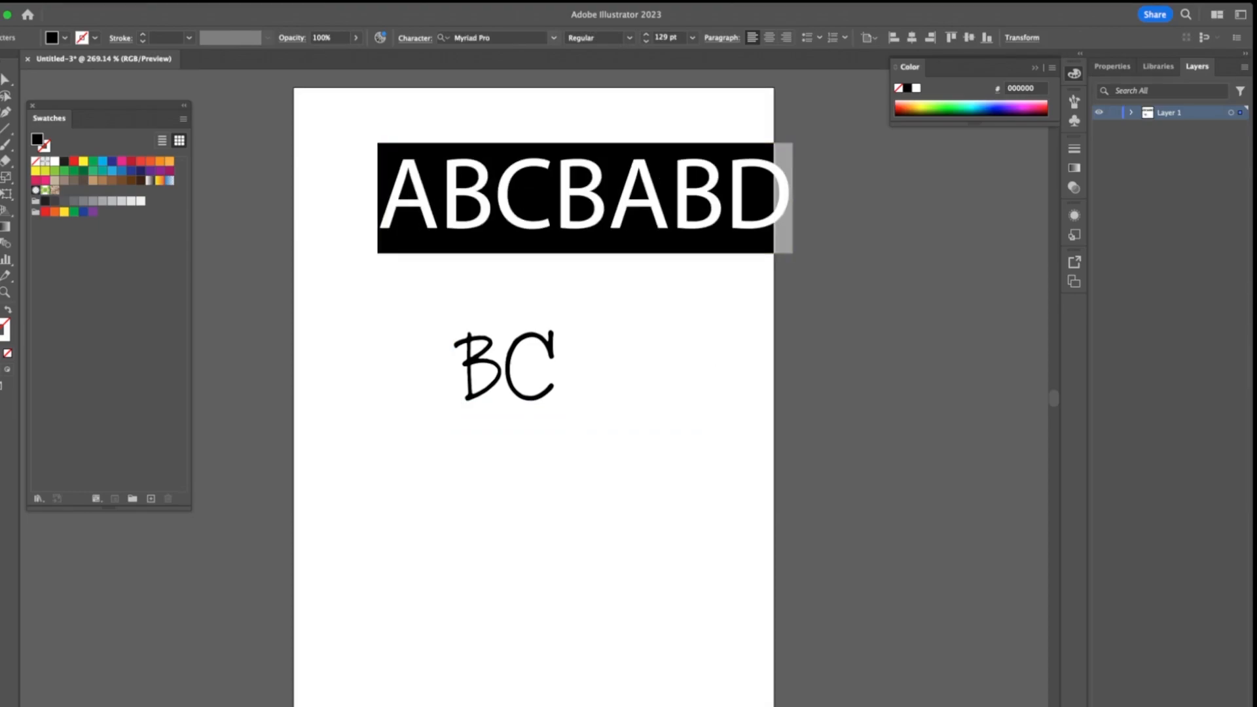
{"action": "left_click", "coordinate": [553, 38]}
{"action": "type", "text": "SUPERFONT"}
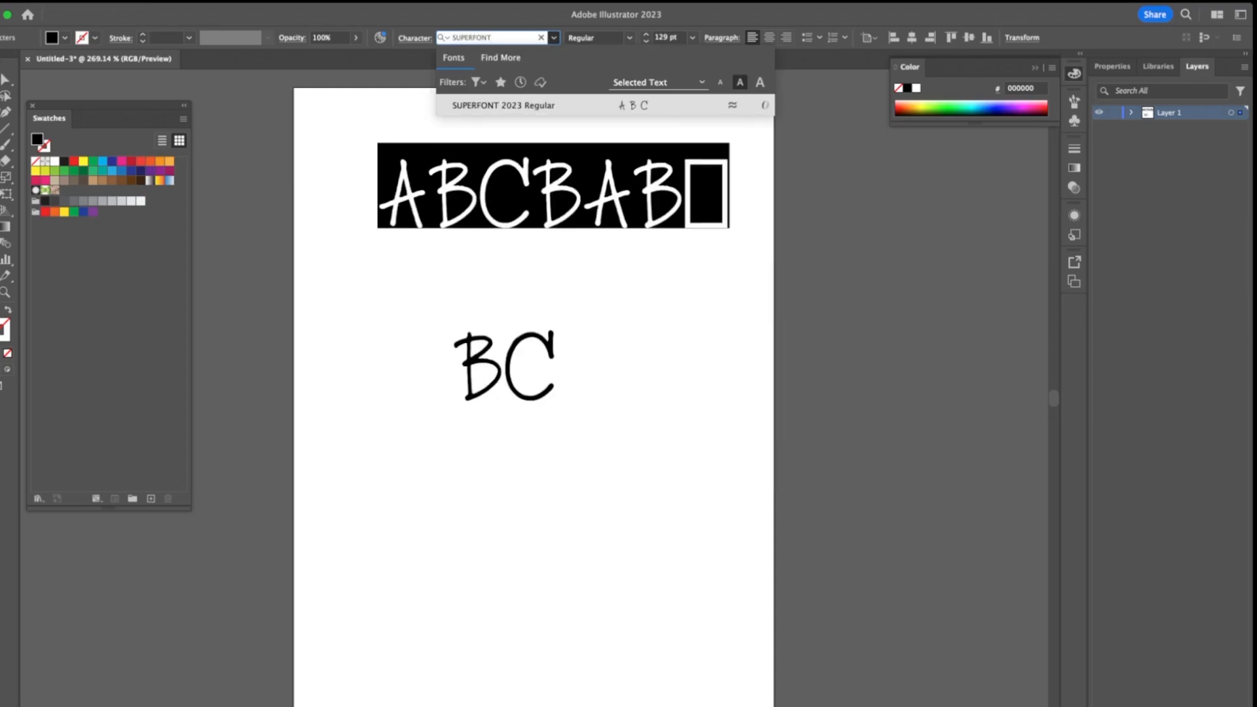
{"action": "key", "text": "Return"}
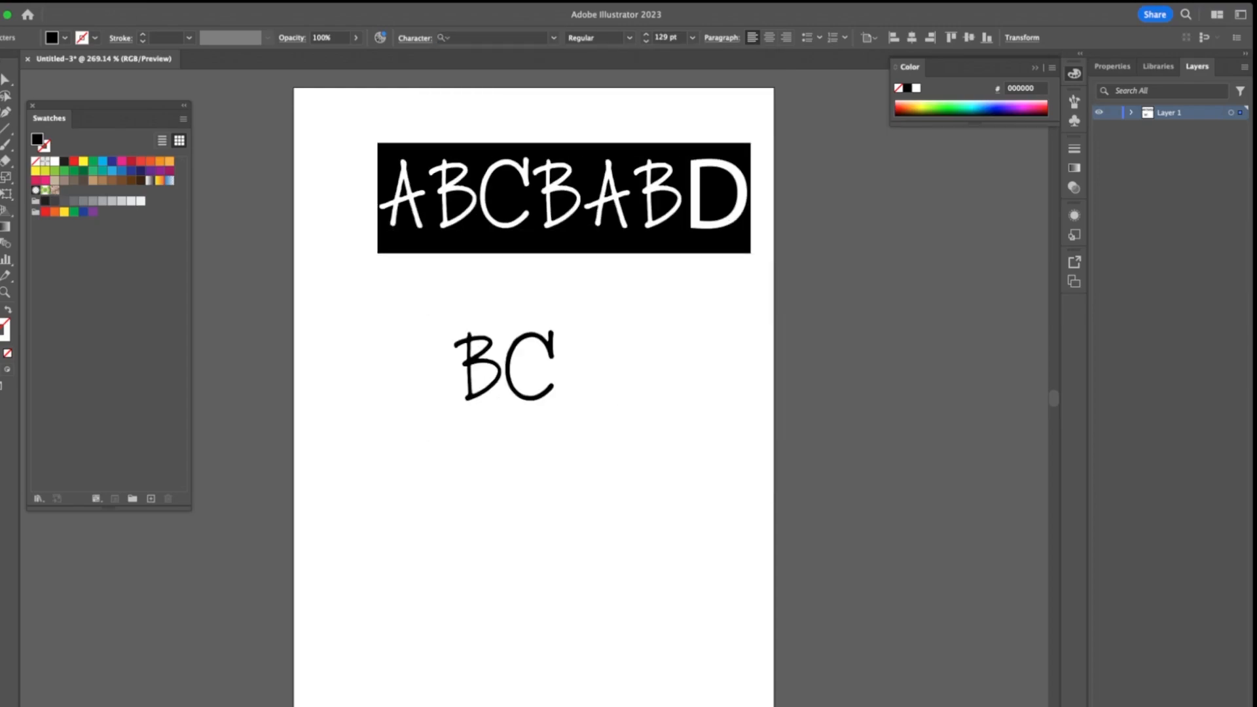
Replace the trailing D of the upper text line with ABC
{"action": "key", "text": "Right"}
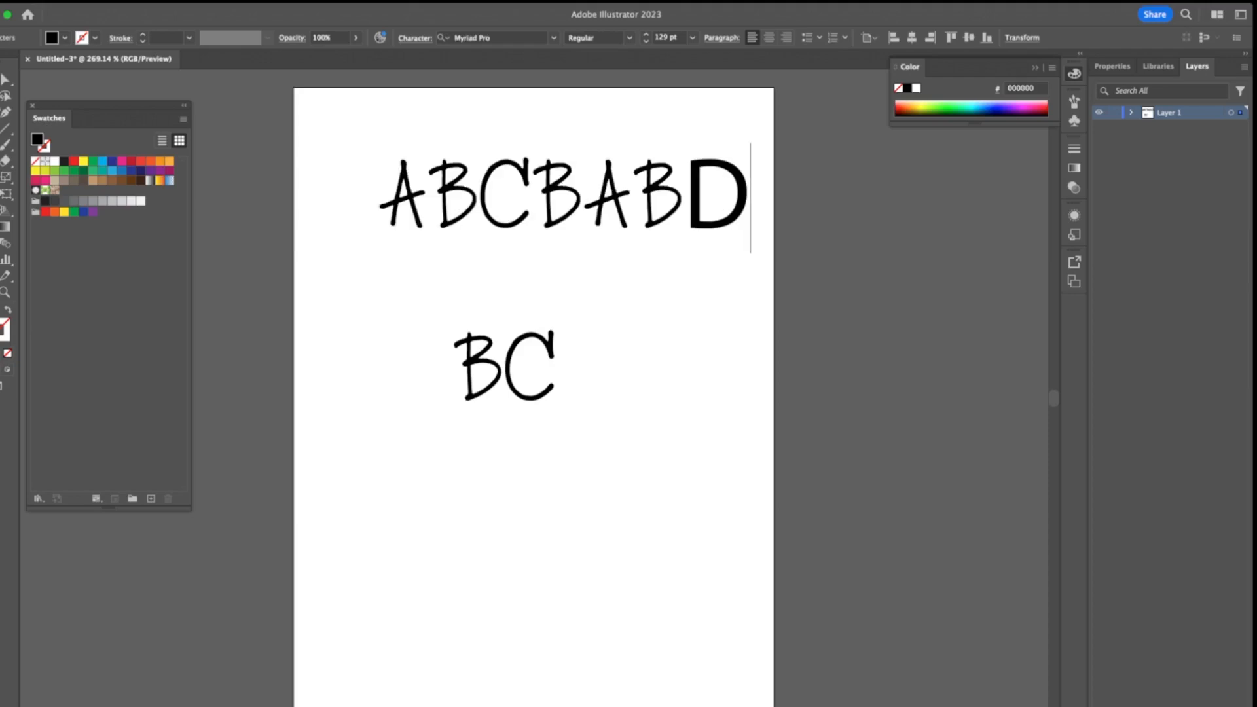
{"action": "key", "text": "BackSpace"}
{"action": "type", "text": "ABC"}
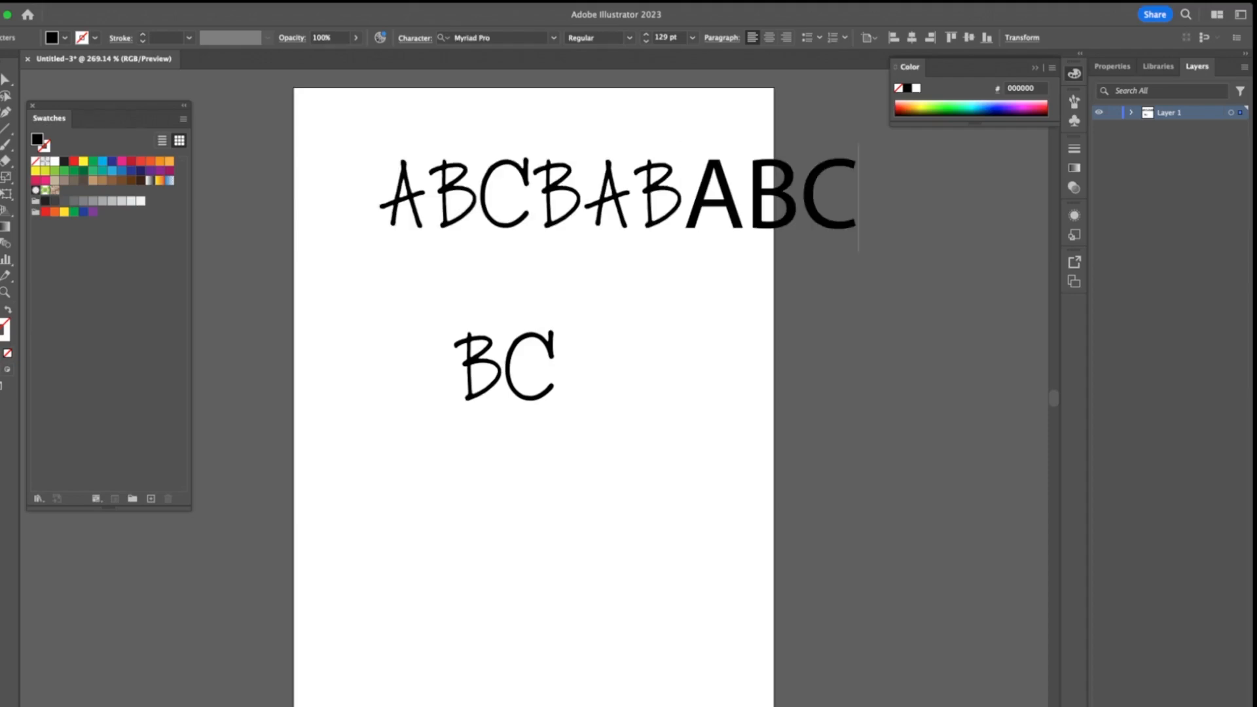
Scale the upper text line up to about 334 pt and move it so its first letter starts at the artboard's left edge
{"action": "left_click", "coordinate": [2, 79]}
{"action": "left_click_drag", "start_coordinate": [458, 196], "coordinate": [416, 265]}
{"action": "left_click_drag", "start_coordinate": [817, 322], "coordinate": [1061, 379]}
{"action": "left_click_drag", "start_coordinate": [432, 282], "coordinate": [620, 312]}
{"action": "left_click_drag", "start_coordinate": [552, 339], "coordinate": [620, 300]}
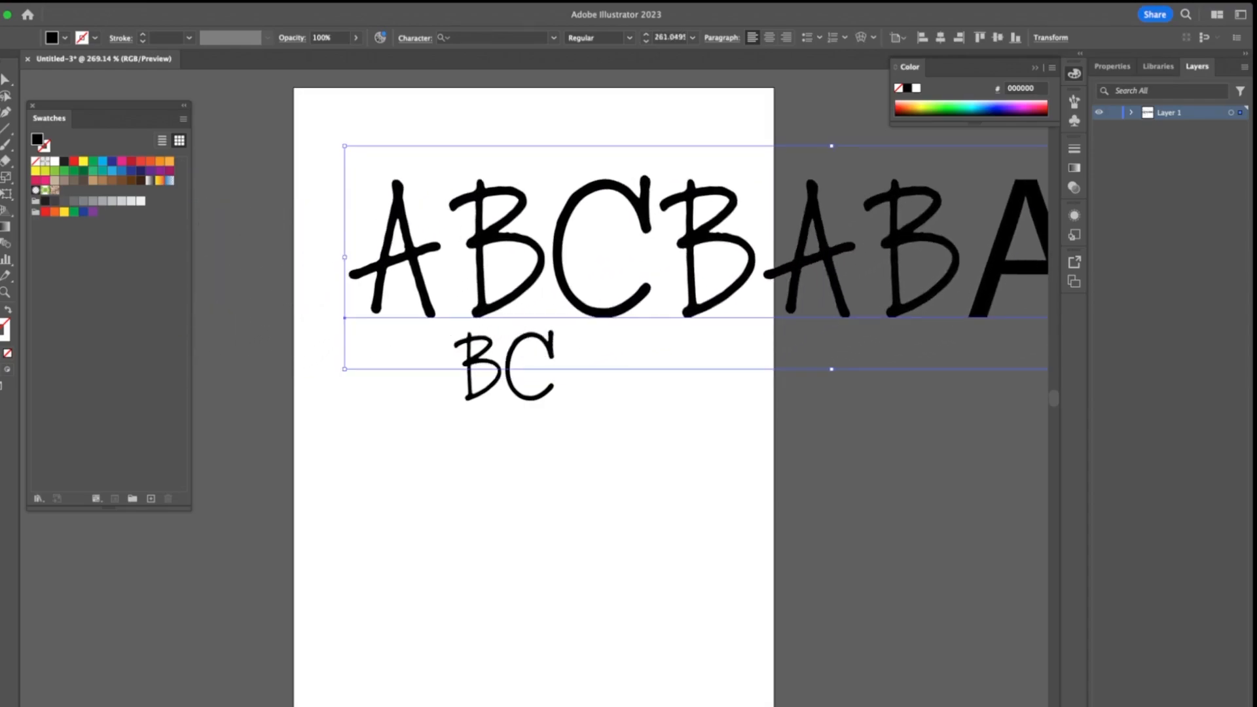
{"action": "left_click_drag", "start_coordinate": [345, 369], "coordinate": [208, 400]}
{"action": "left_click_drag", "start_coordinate": [278, 256], "coordinate": [245, 265]}
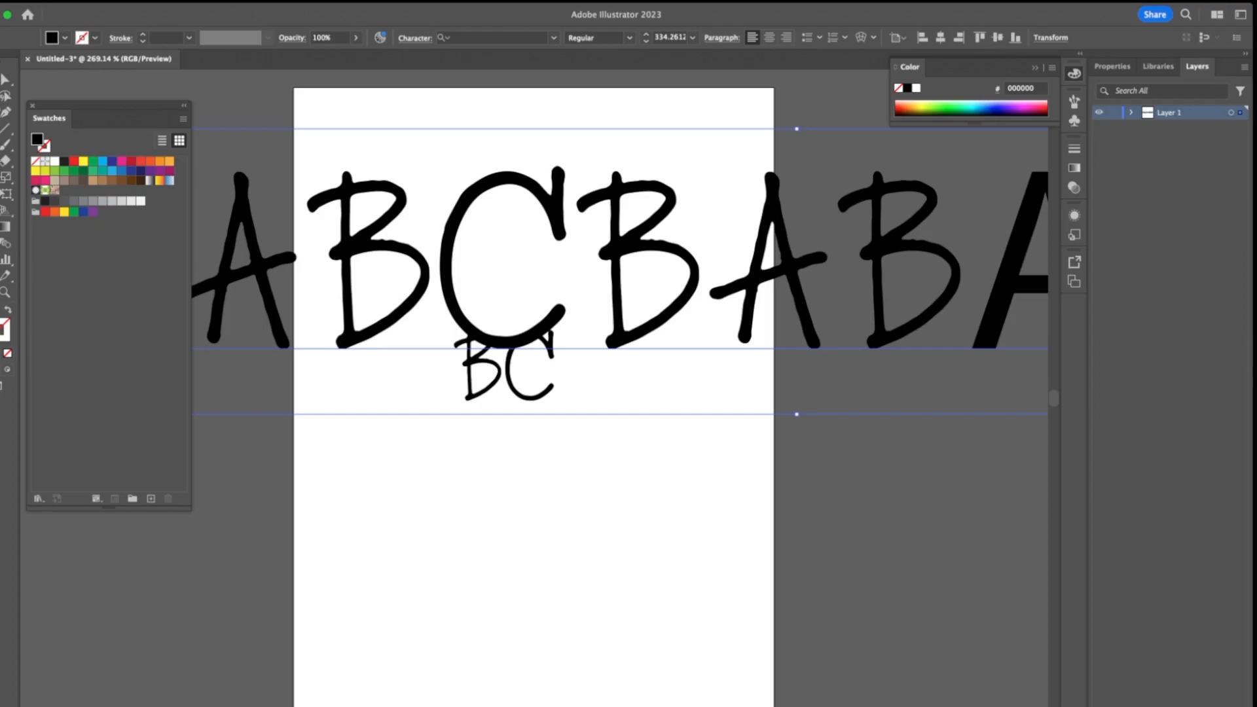
{"action": "left_click_drag", "start_coordinate": [244, 266], "coordinate": [357, 272]}
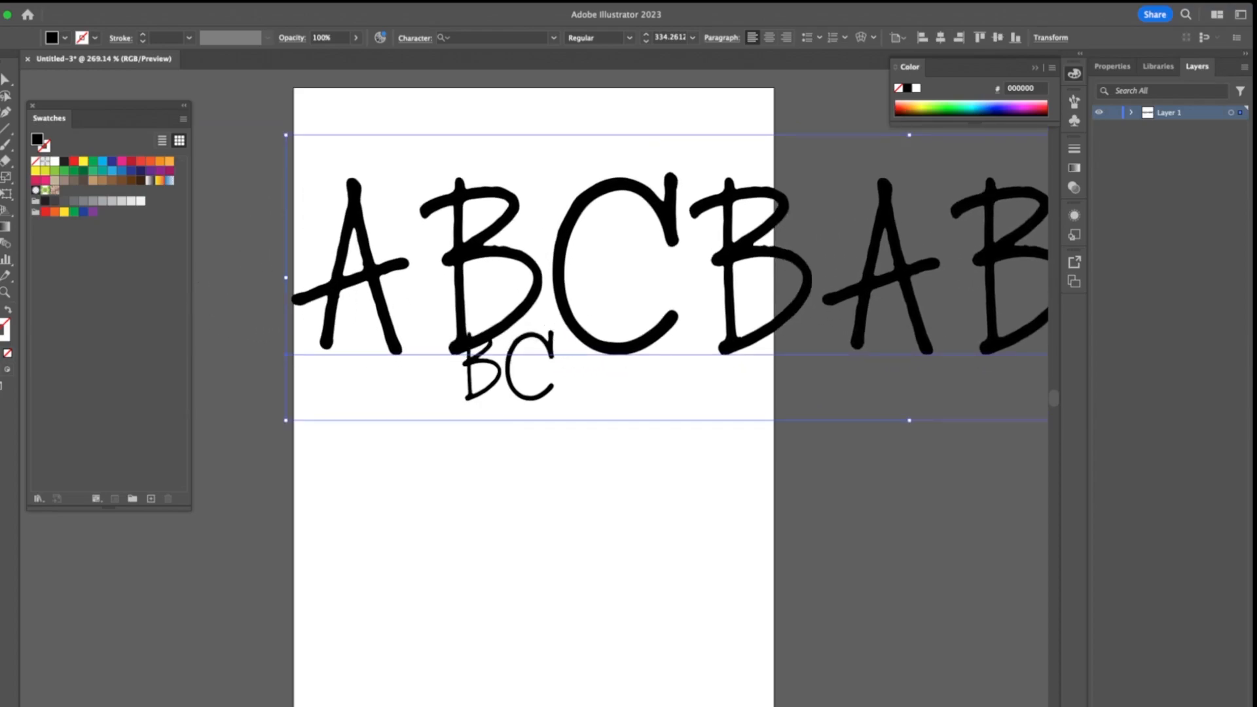
Try dark green on the large text line, recolor it red (ED1C24) and move it to the left
{"action": "left_click", "coordinate": [83, 171]}
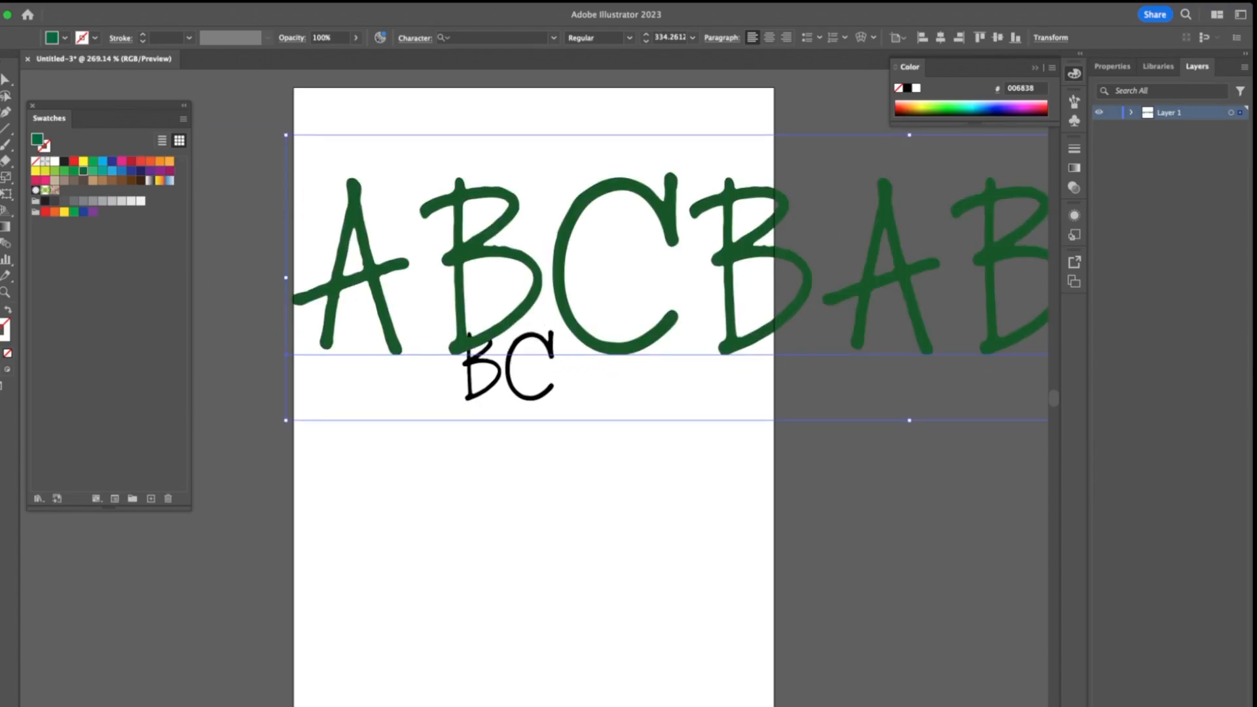
{"action": "left_click", "coordinate": [74, 161]}
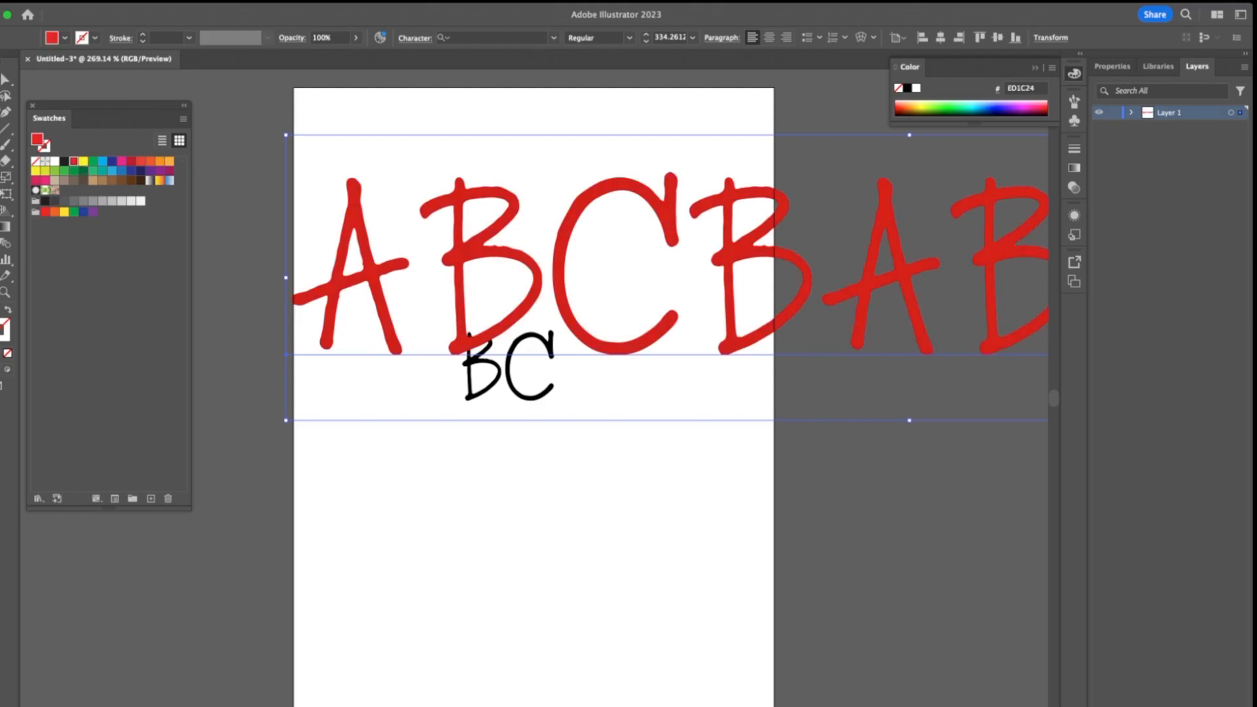
{"action": "left_click_drag", "start_coordinate": [367, 273], "coordinate": [256, 289]}
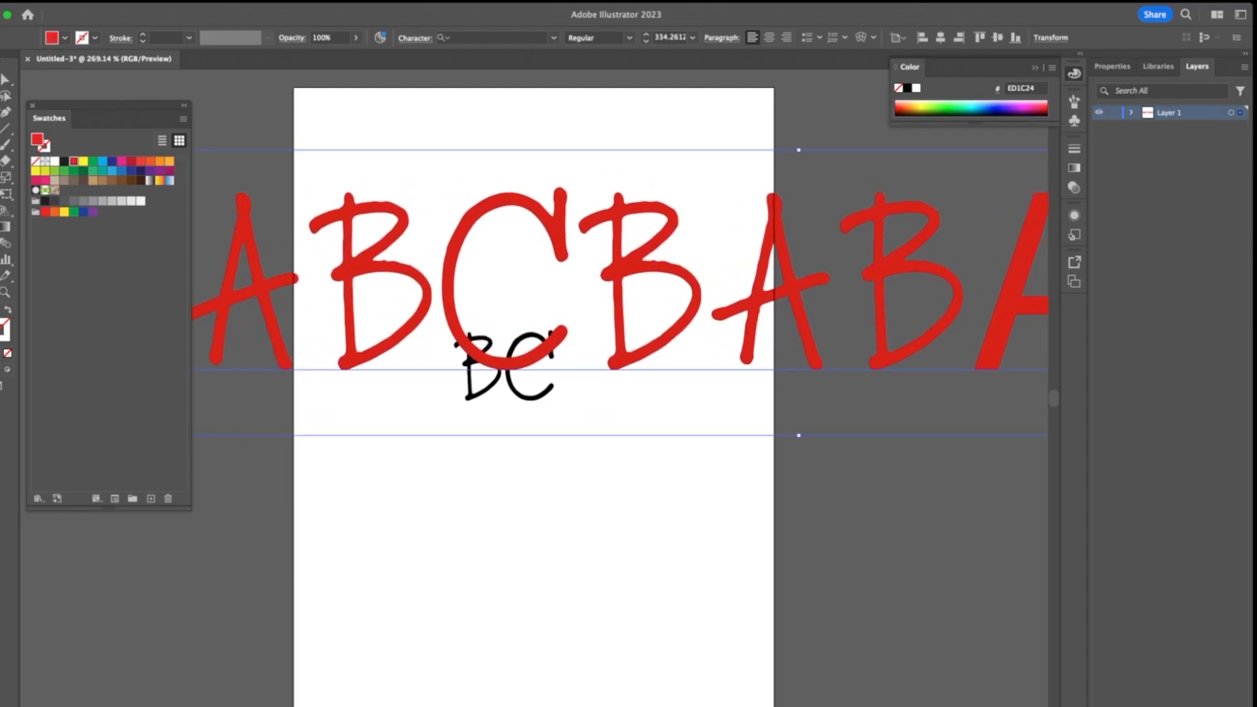